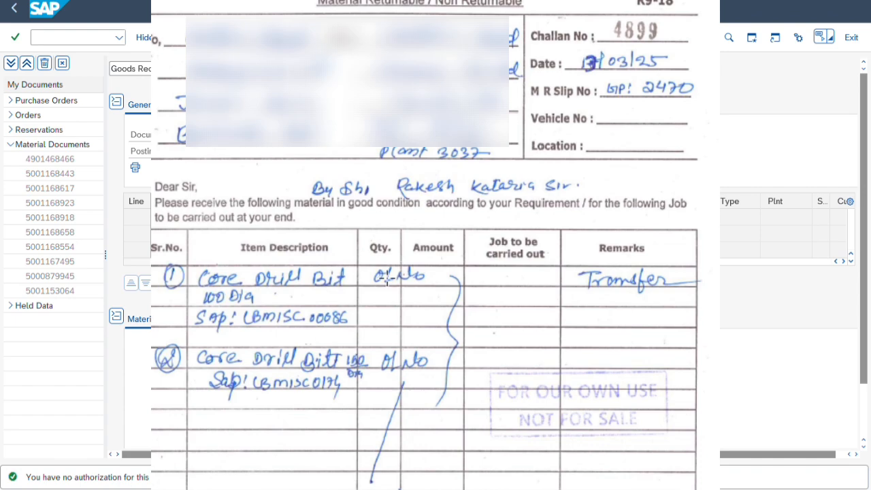
Review the delivery challan's item descriptions, SAP codes, quantities, remarks and header details.
left_click_drag(168, 261, 434, 334)
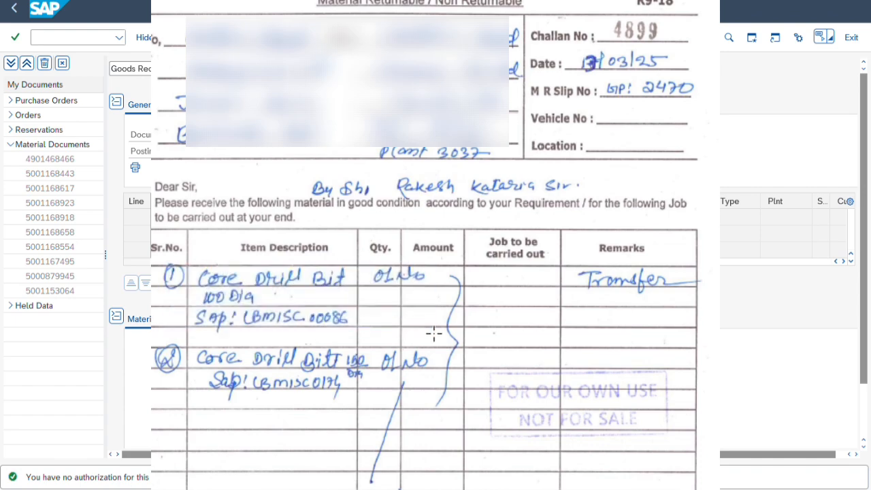
left_click(281, 335)
left_click_drag(192, 315, 363, 333)
left_click(344, 351)
left_click_drag(207, 349, 422, 392)
left_click(503, 328)
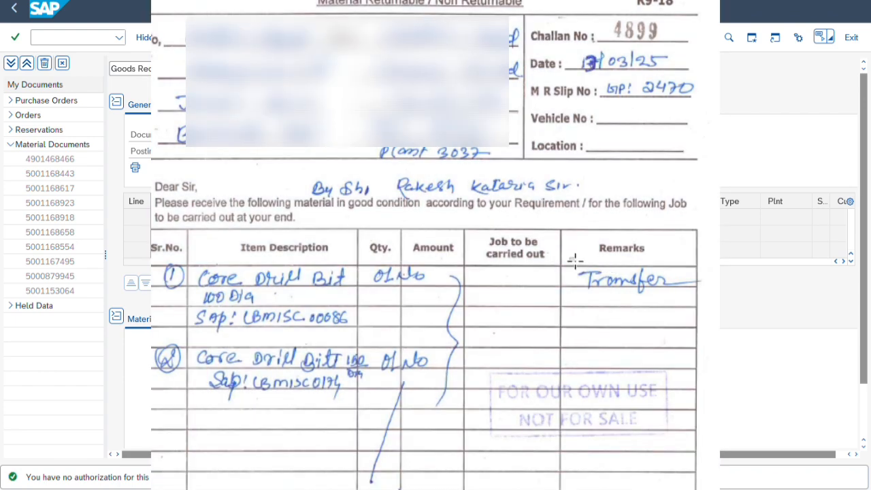
left_click_drag(570, 258, 697, 304)
left_click(643, 114)
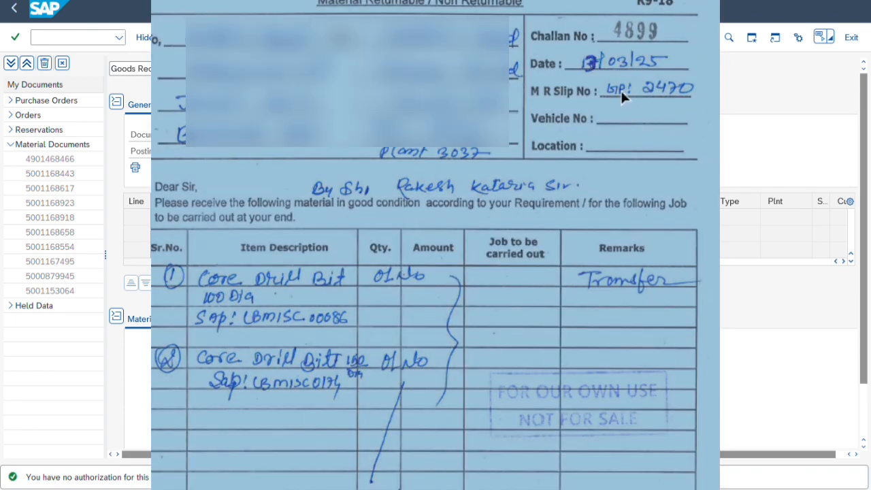
left_click(582, 48)
left_click_drag(578, 60, 695, 124)
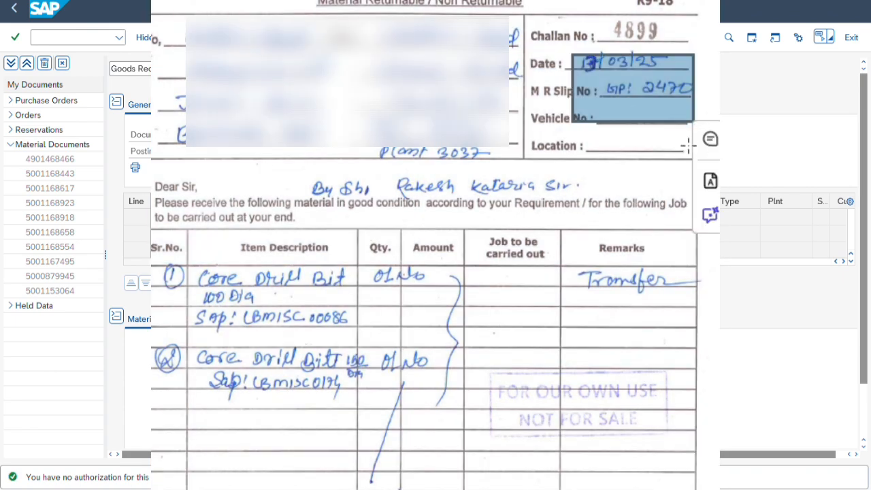
left_click(520, 190)
left_click(518, 188)
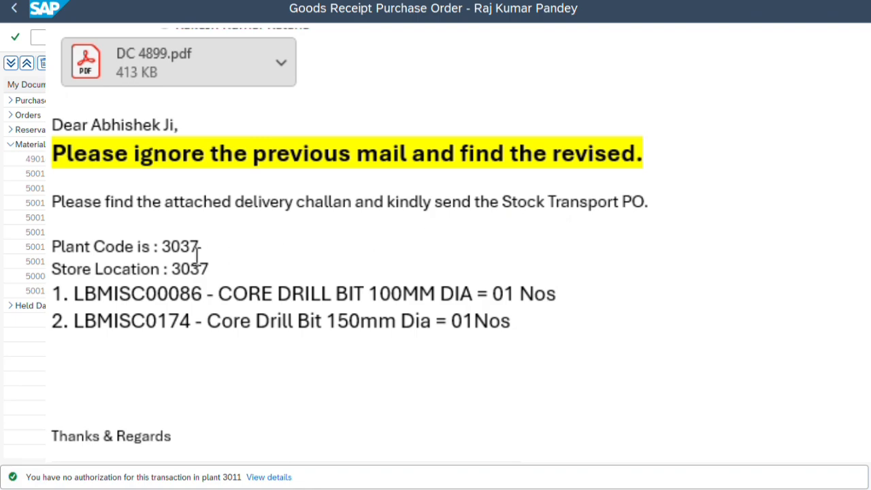
Read the e-mail's plant code, storage location and the two requested material lines.
left_click_drag(53, 234, 198, 238)
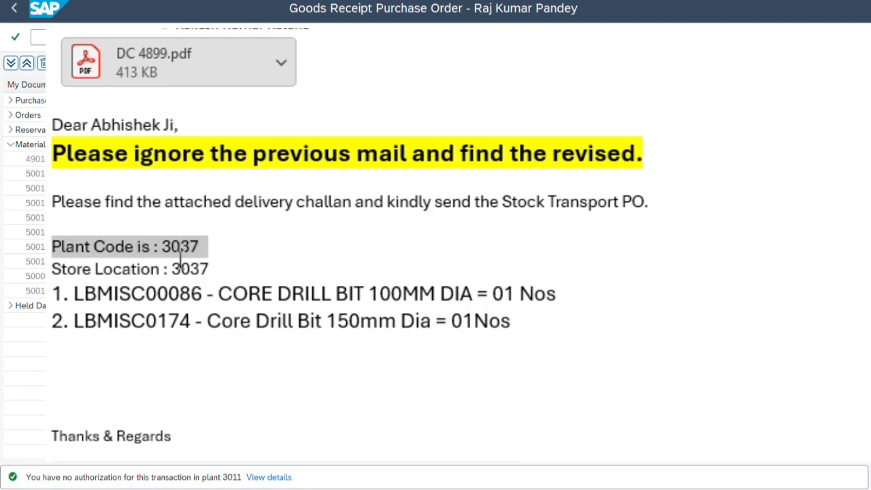
left_click(181, 262)
left_click_drag(56, 265, 205, 266)
left_click(72, 291)
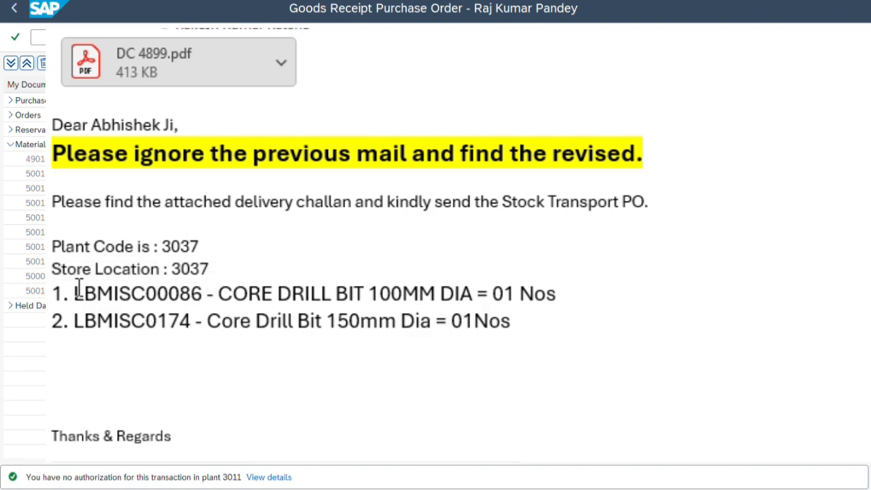
left_click_drag(75, 293, 203, 295)
left_click(152, 314)
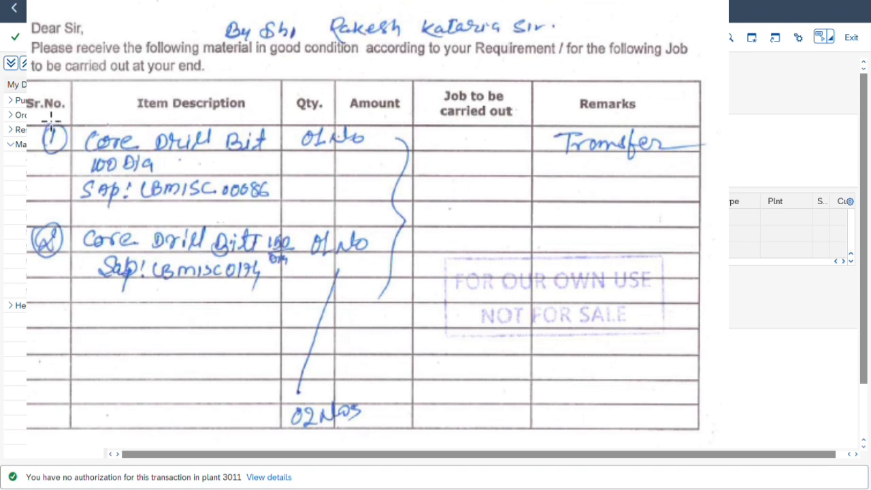
Check the challan's SAP material codes for both core drill bit items again.
left_click_drag(46, 122, 376, 209)
left_click(176, 209)
left_click_drag(78, 191, 286, 210)
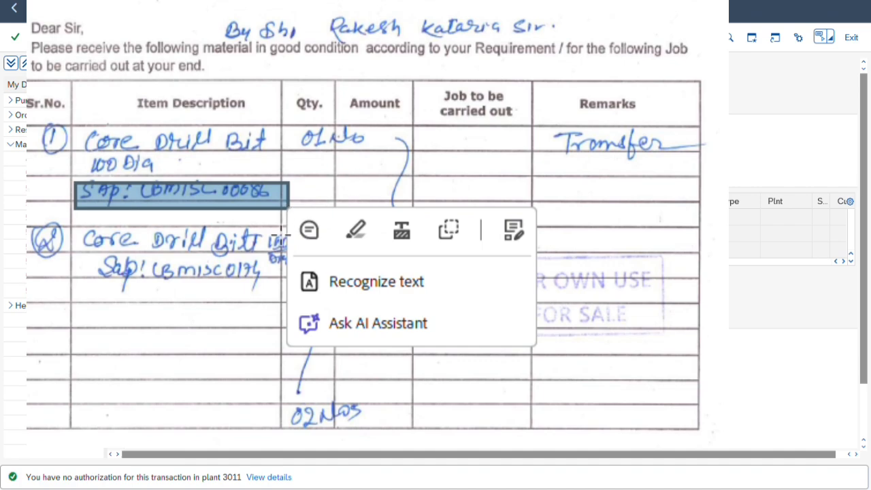
left_click(161, 241)
left_click(93, 239)
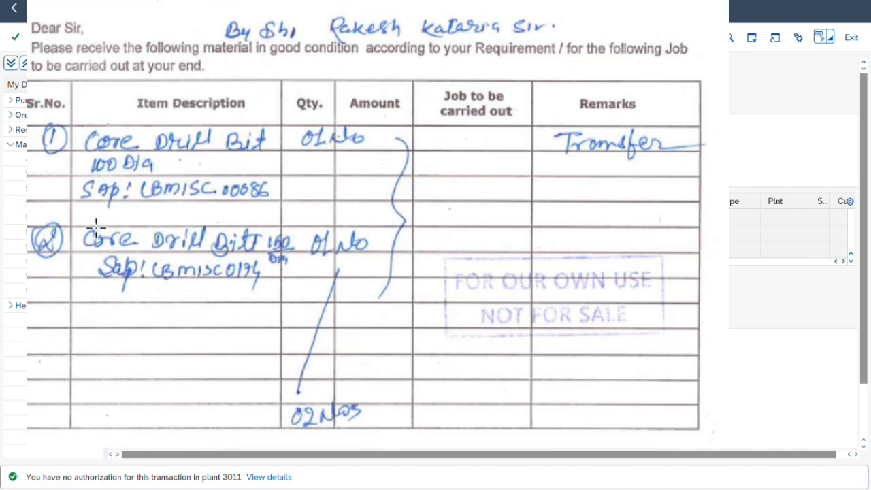
left_click_drag(89, 226, 307, 286)
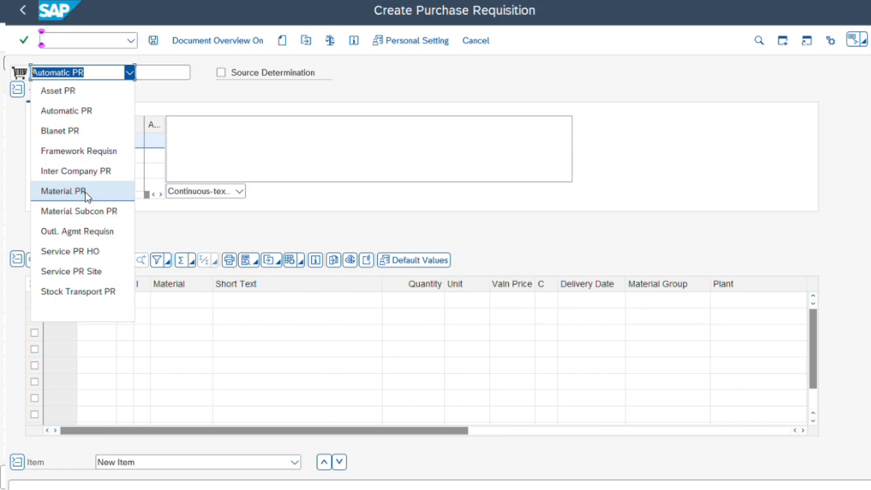
Choose the Stock Transport PR document type and paste materials LBMISC00086 and LBMISC0174 into the item rows.
left_click(105, 292)
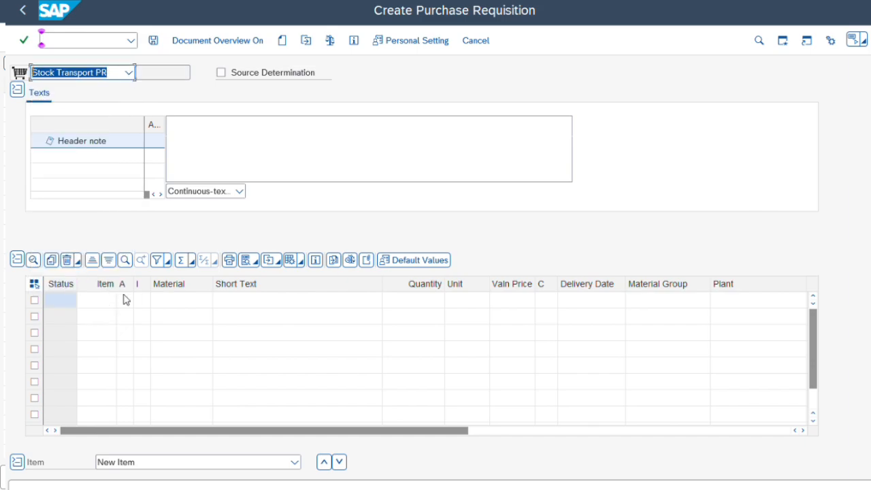
left_click(169, 300)
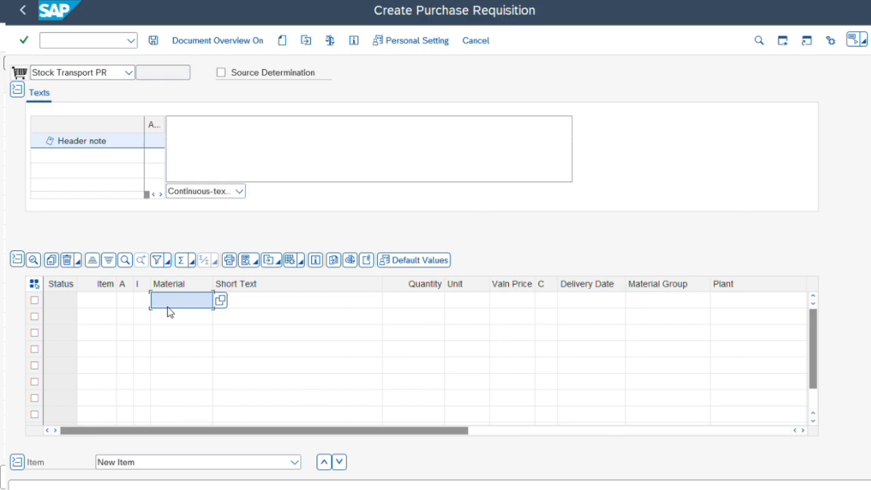
type("LBMISC00086 LBMISC0174")
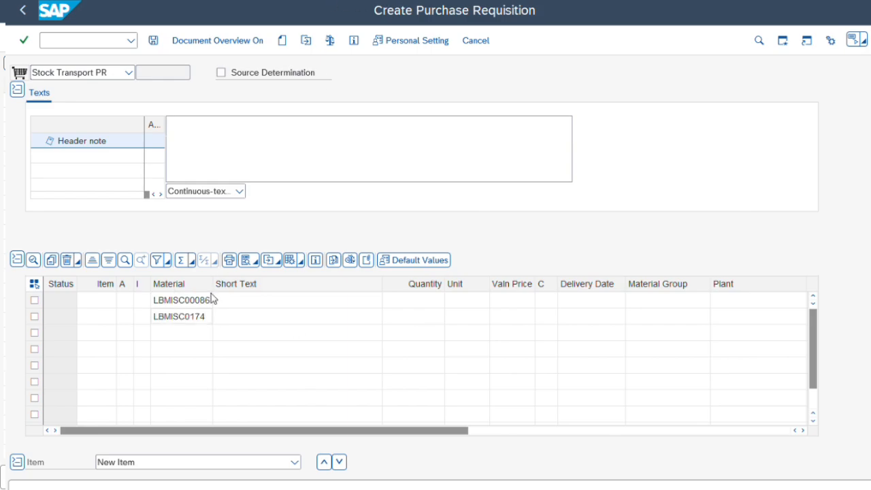
left_click(293, 333)
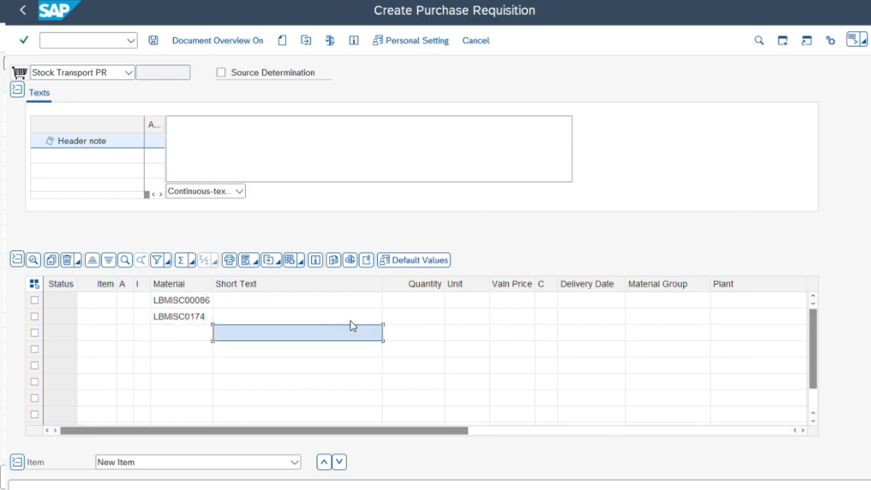
Enter quantity 1 and plant 3037 for both requisition items.
left_click(437, 303)
type("1")
key("Down")
type("1")
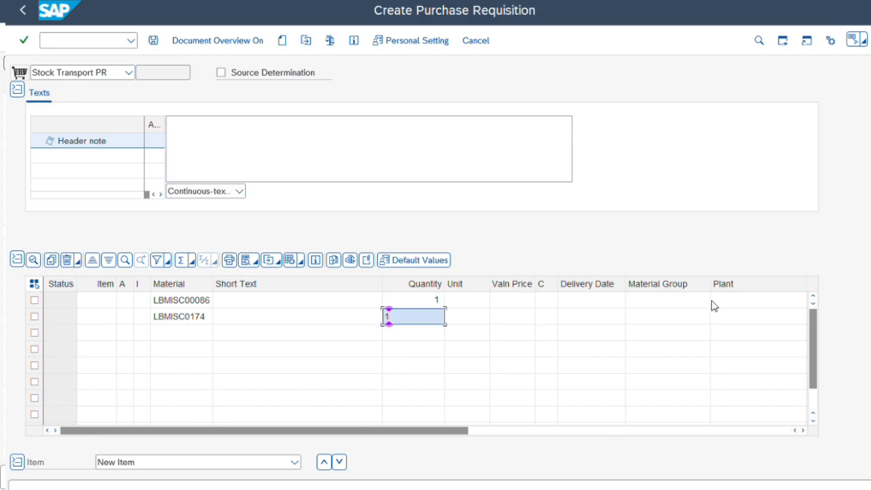
left_click(749, 300)
type("303")
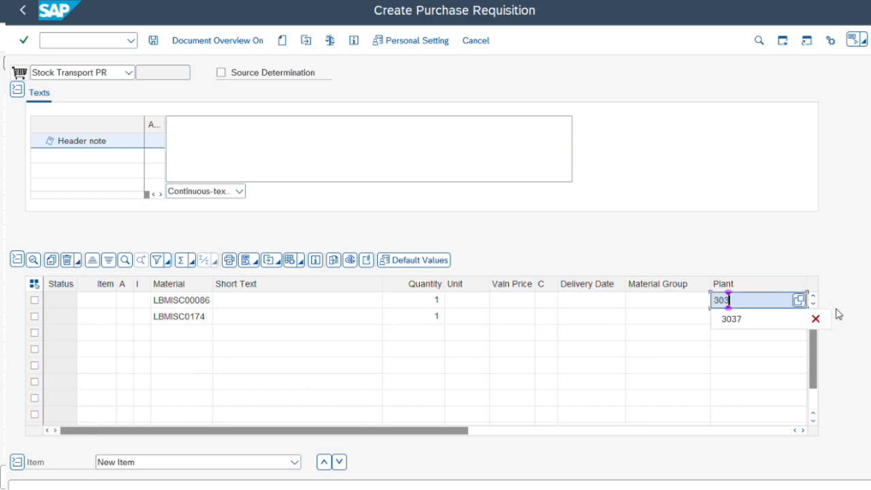
type("7")
key("Down")
type("30")
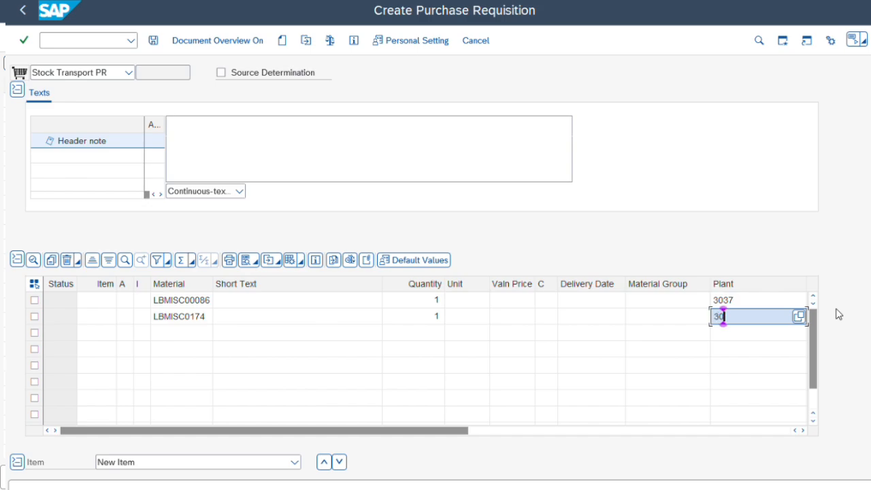
type("37")
Set storage location 3037 for both items and confirm the item entries.
key("Tab")
key("Up")
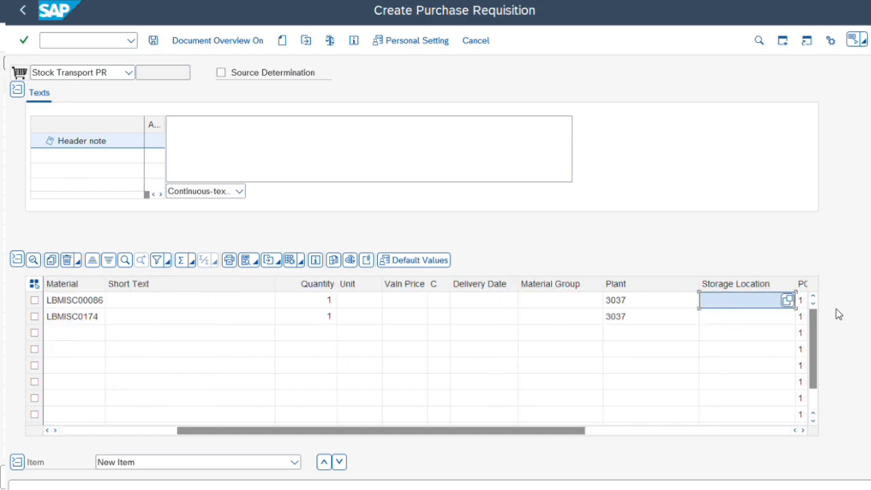
type("3037")
key("Down")
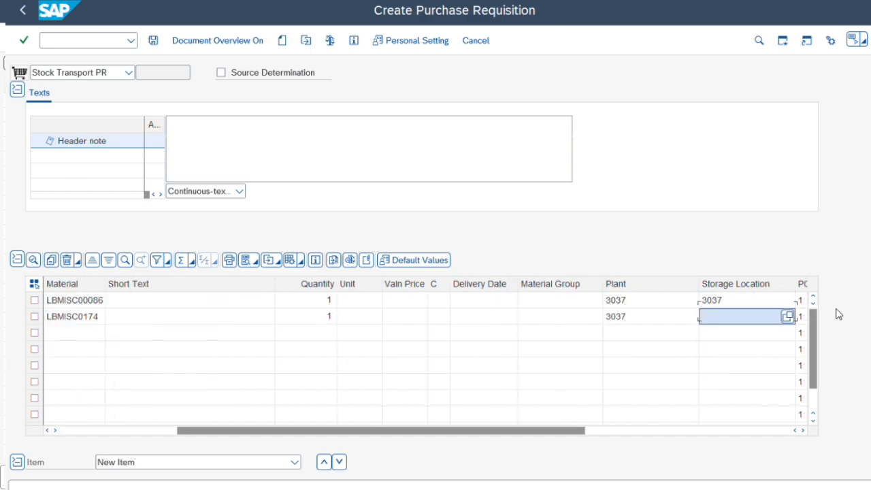
type("3037")
key("Return")
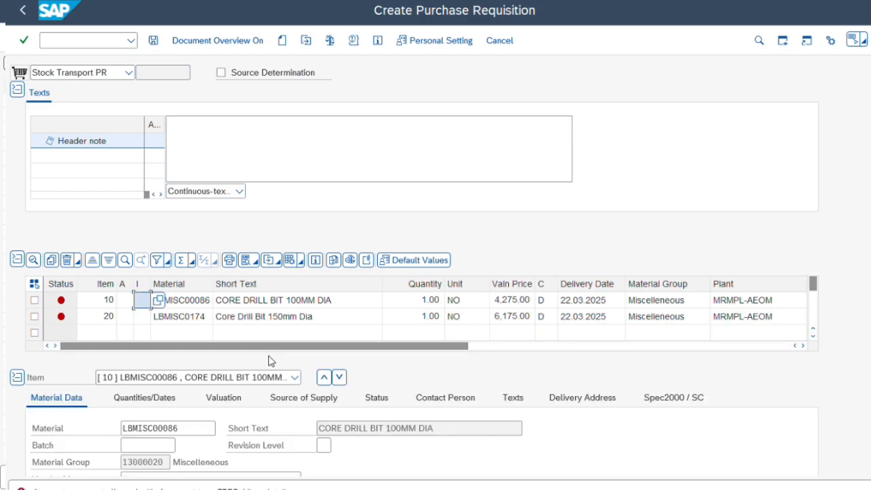
Set item category U (Stock transfer) for both items and confirm.
left_click(262, 322)
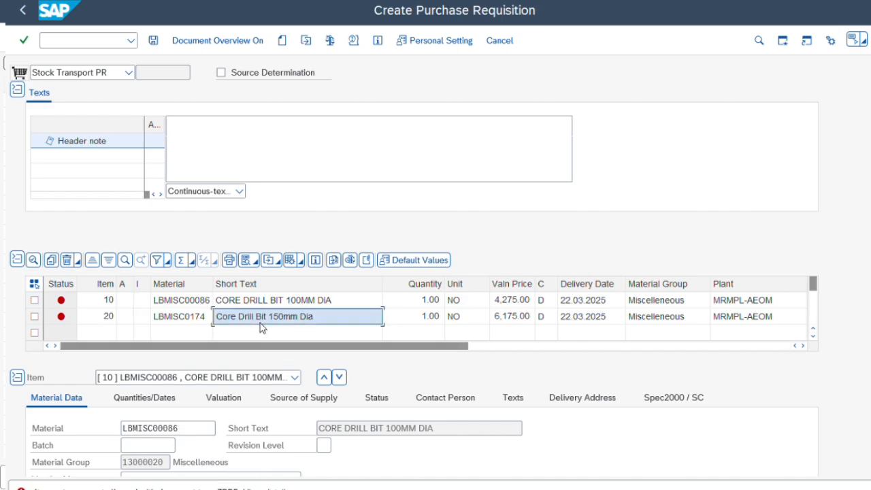
left_click(143, 302)
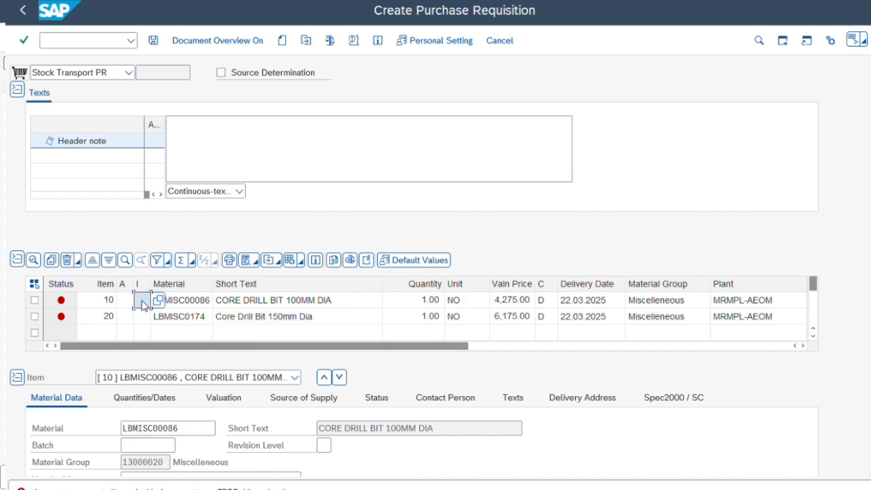
left_click(158, 300)
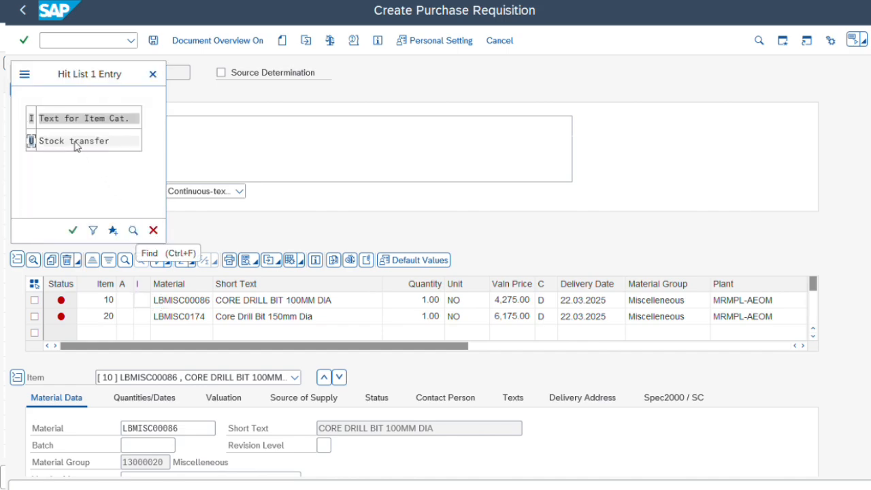
left_click(75, 143)
left_click(143, 318)
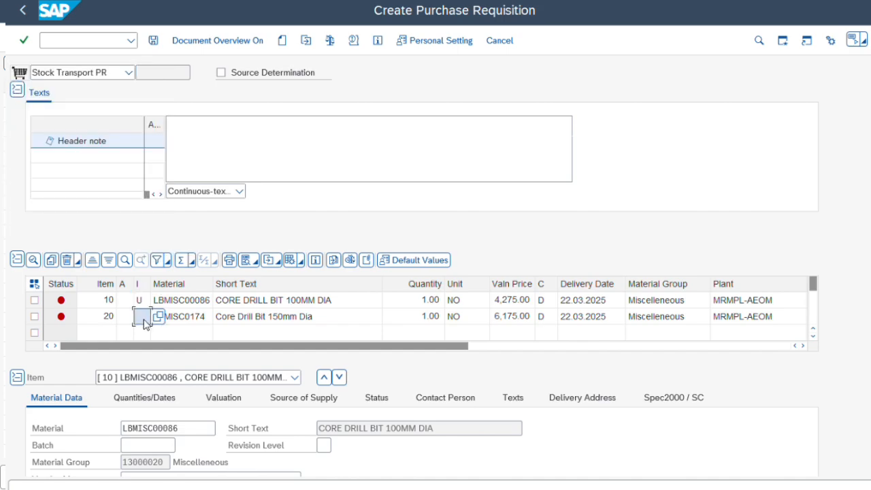
left_click(162, 317)
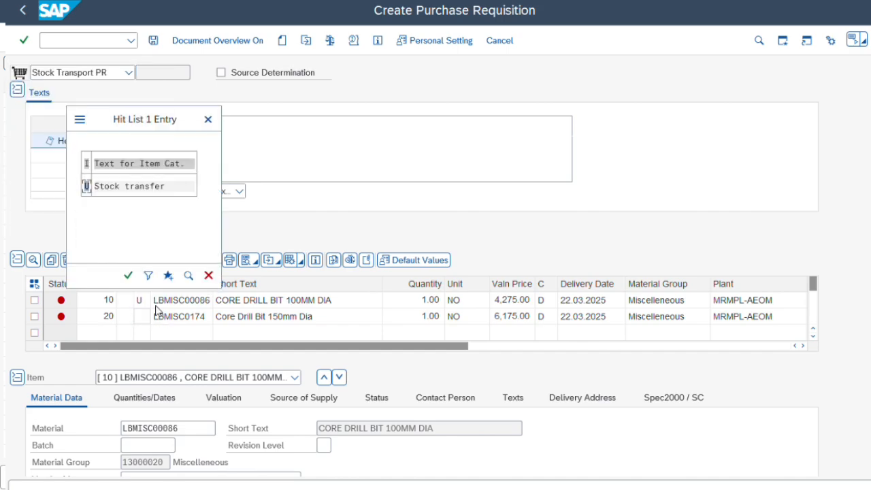
left_click(123, 187)
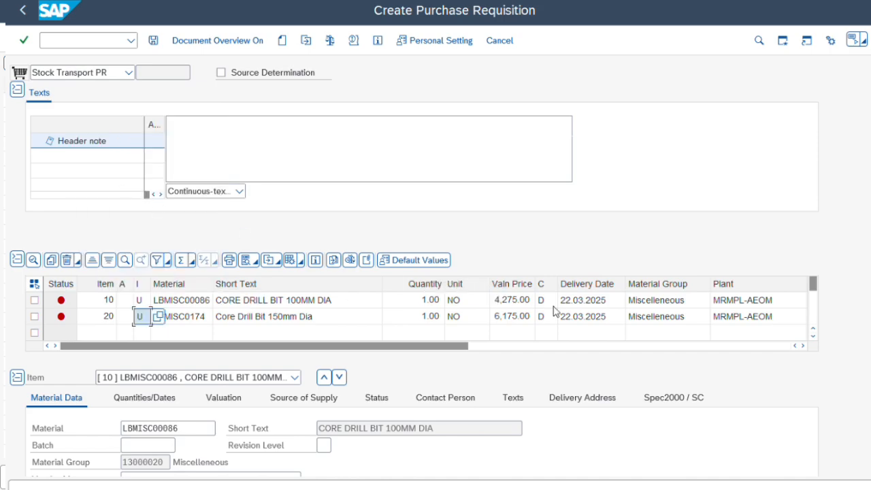
key("Return")
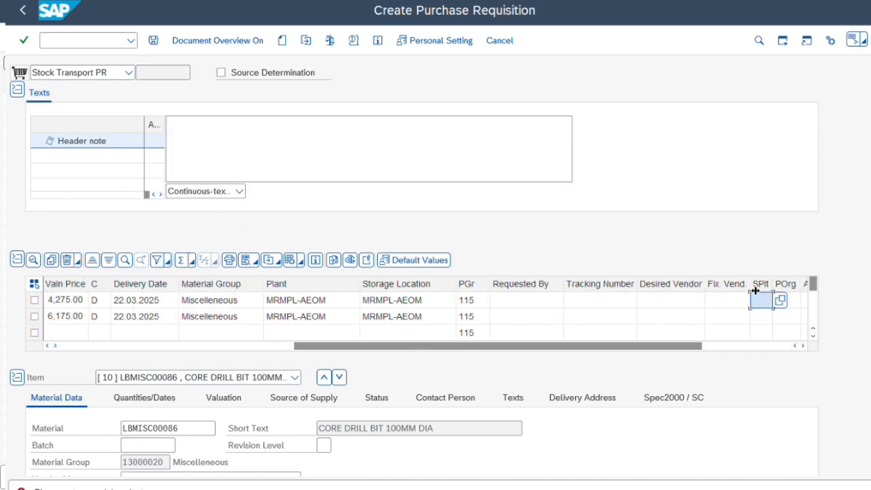
left_click_drag(773, 284, 788, 285)
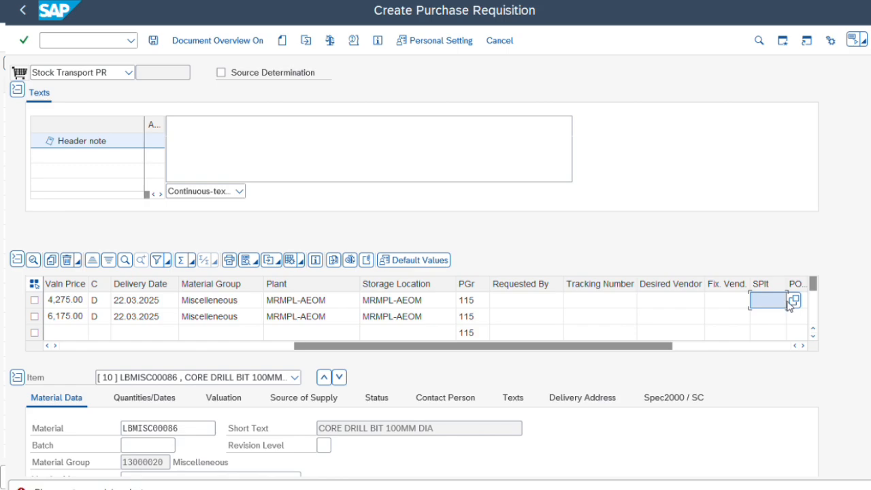
left_click(794, 301)
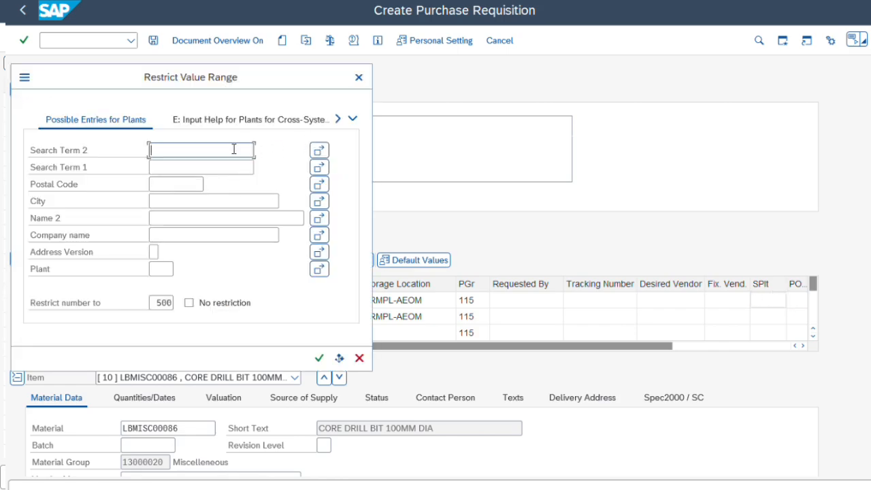
left_click(359, 77)
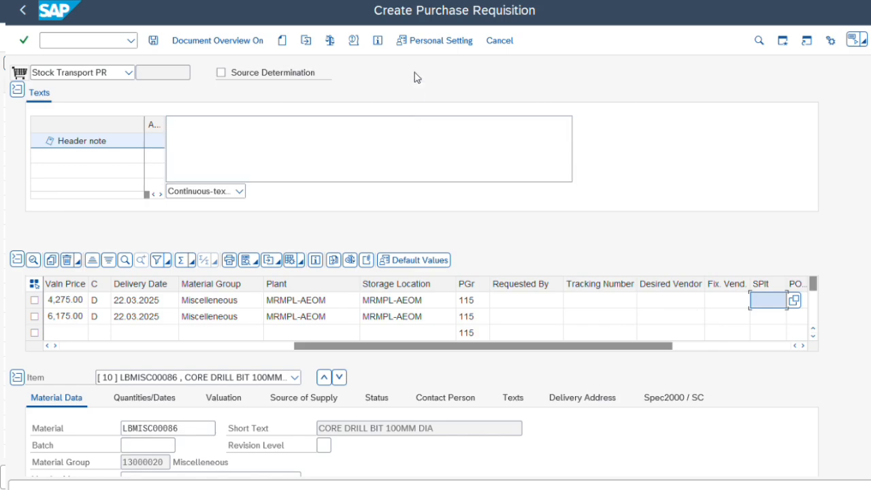
left_click(407, 2)
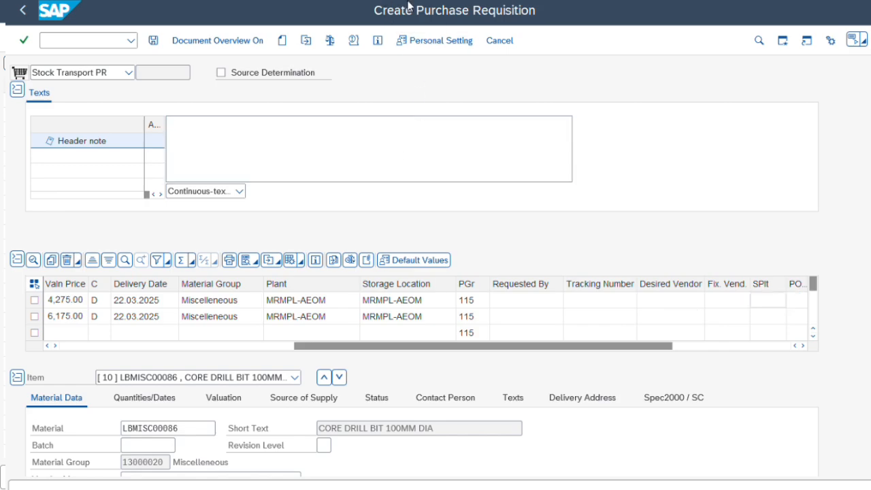
Enter supplying plant 3011 for both items.
left_click(782, 301)
type("3011")
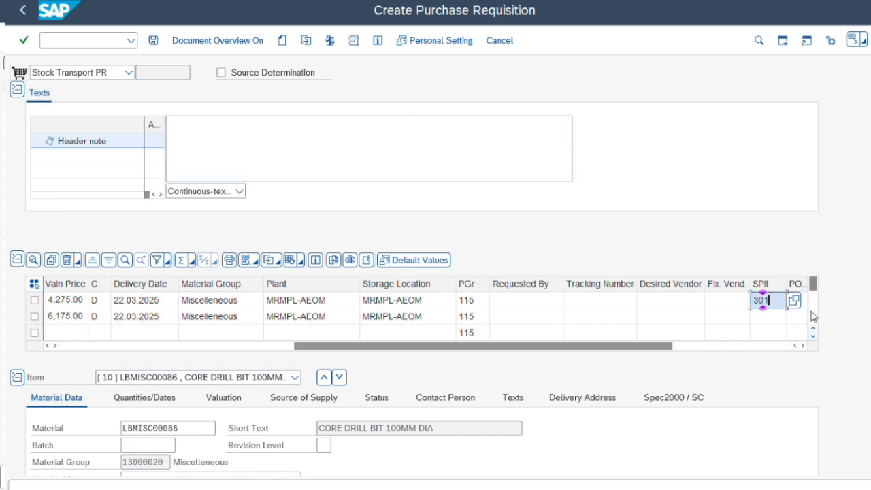
key("Down")
type("3011")
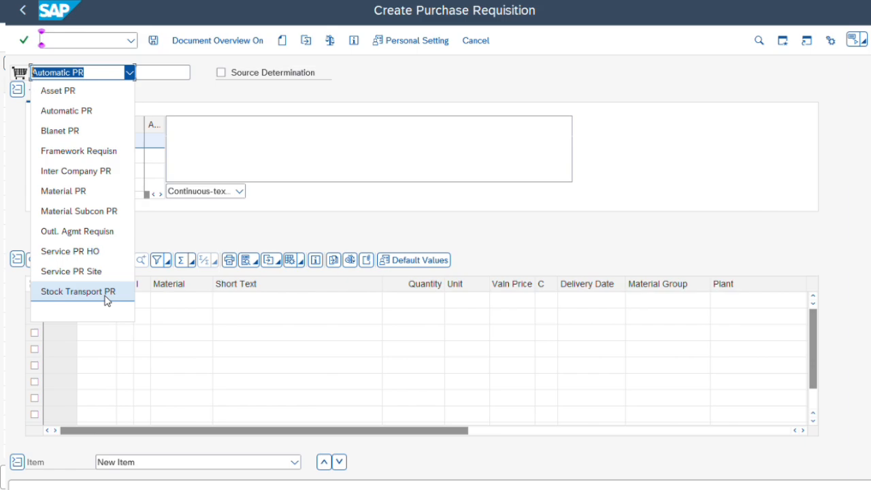
Choose the Stock Transport PR document type and paste materials LBMISC00086 and LBMISC0174 into the first two item rows.
left_click(105, 291)
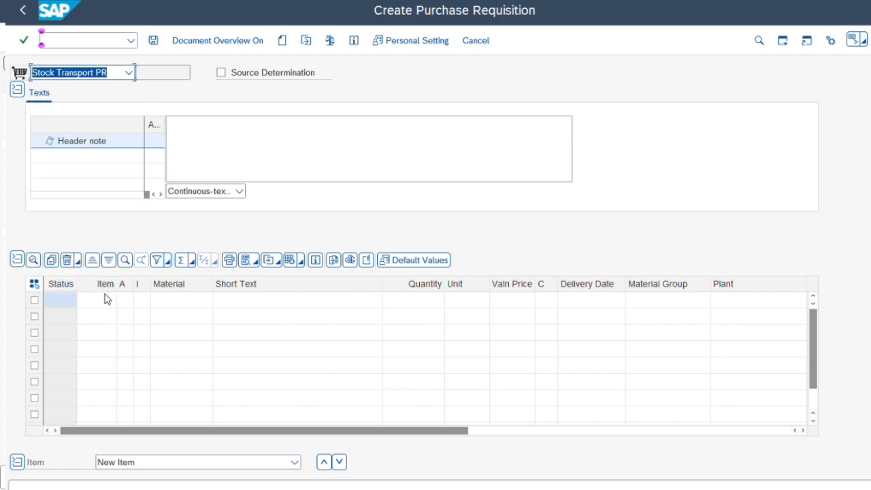
left_click(167, 306)
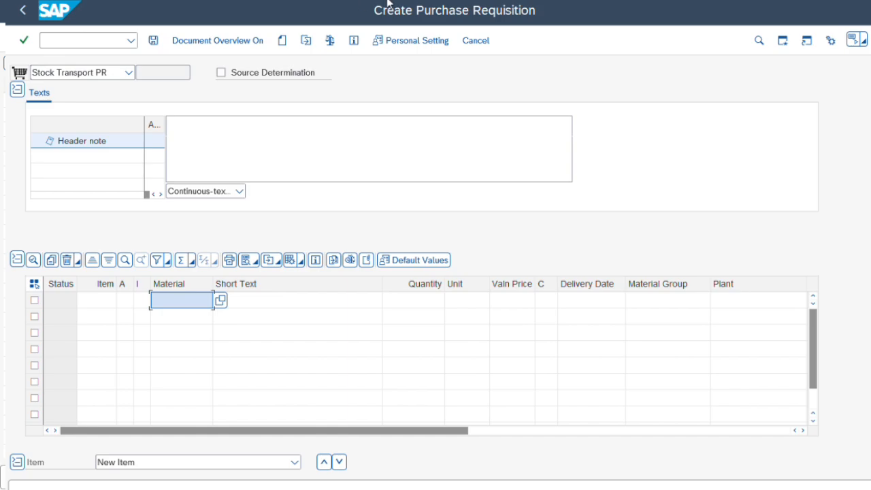
type("LBMISC00086 LBMISC0174")
left_click(203, 315)
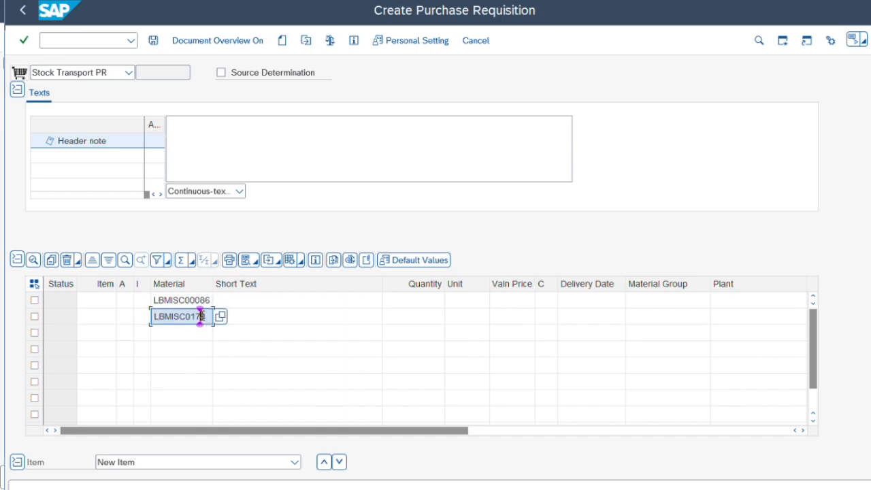
Enter quantity 1 for the first requisition item.
left_click(331, 333)
left_click(439, 307)
type("1")
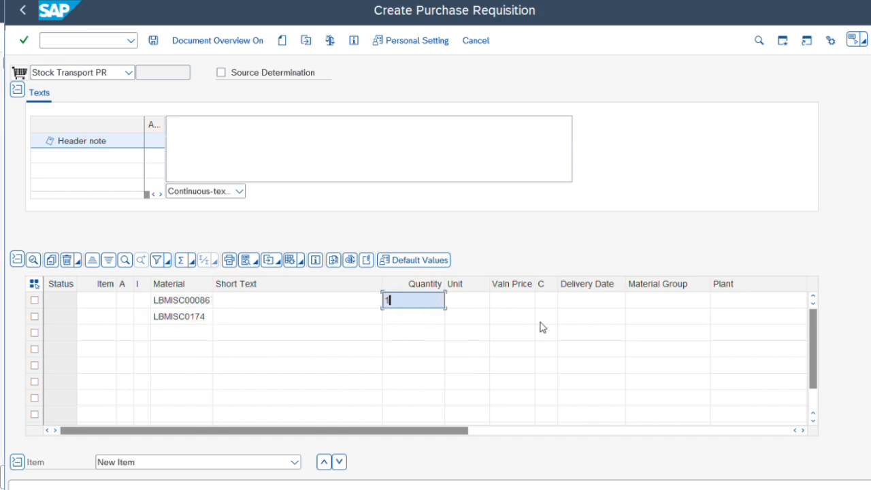
key("Down")
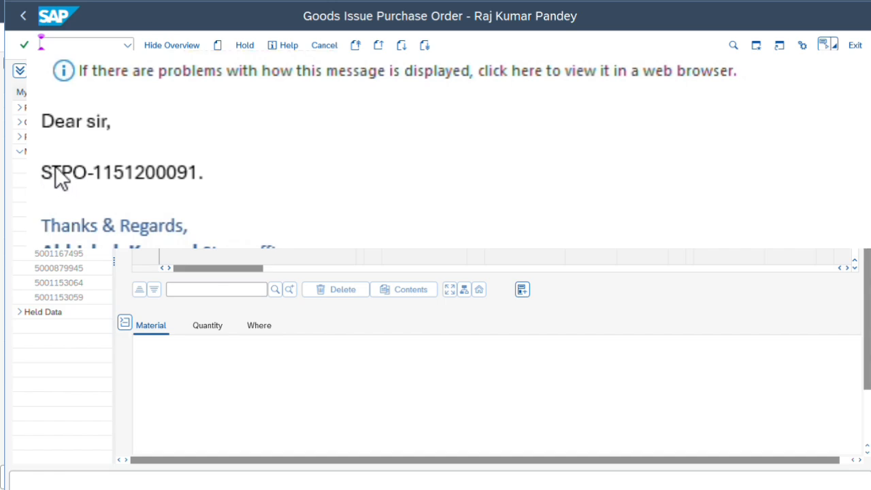
Copy the stock transport PO number from the email and load that purchase order for goods issue.
left_click(120, 172)
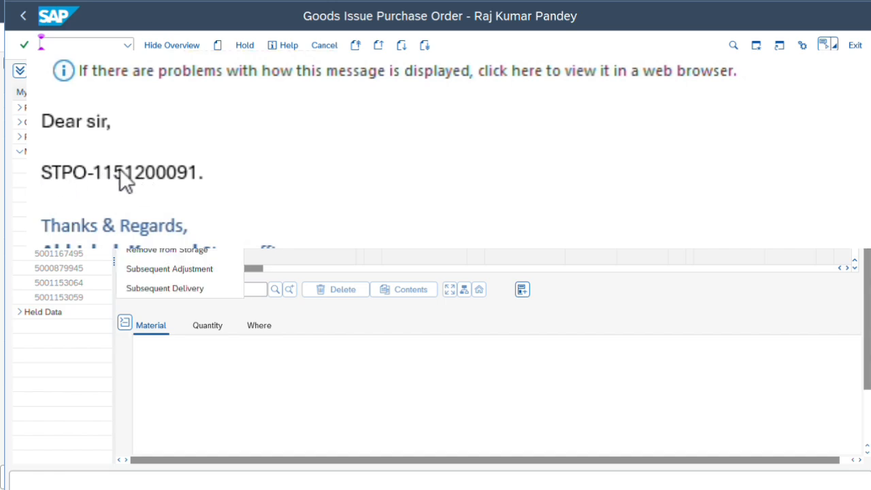
left_click(119, 170)
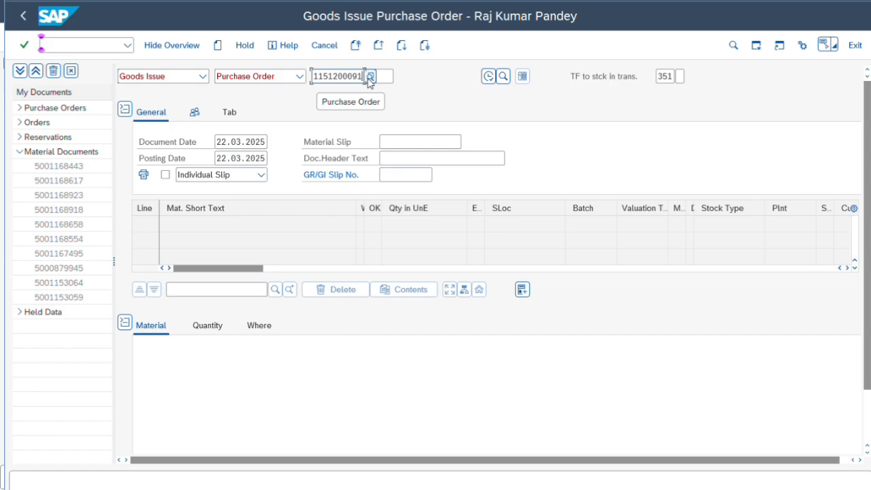
left_click(370, 77)
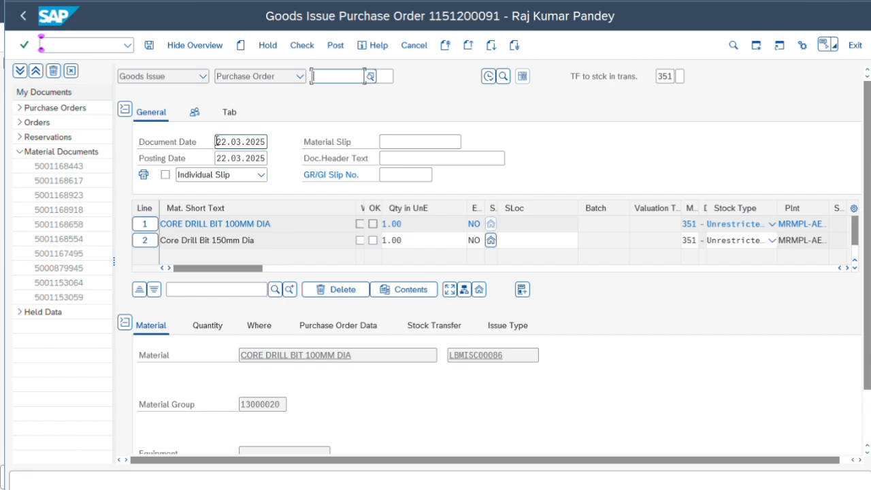
Set the document date and posting date to 13.03.2025.
left_click_drag(216, 141, 234, 142)
type("1")
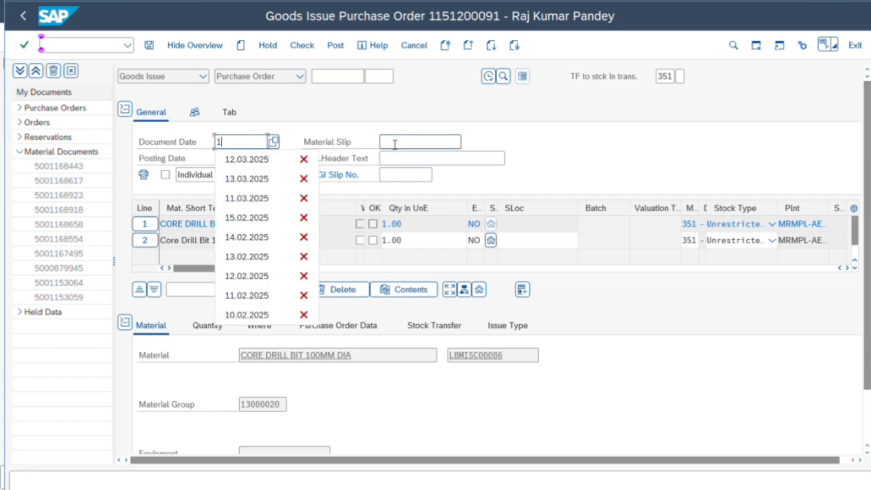
type("3.0")
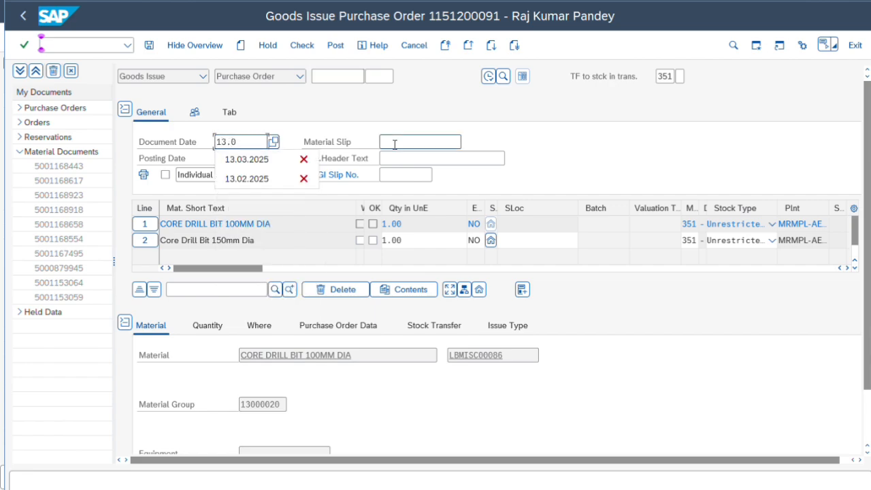
type("3.2025")
key("Tab")
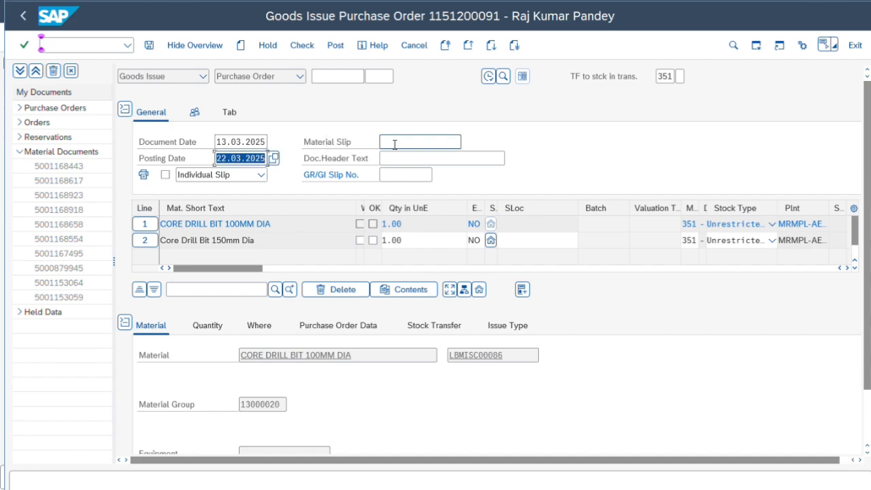
type("13.03.2025")
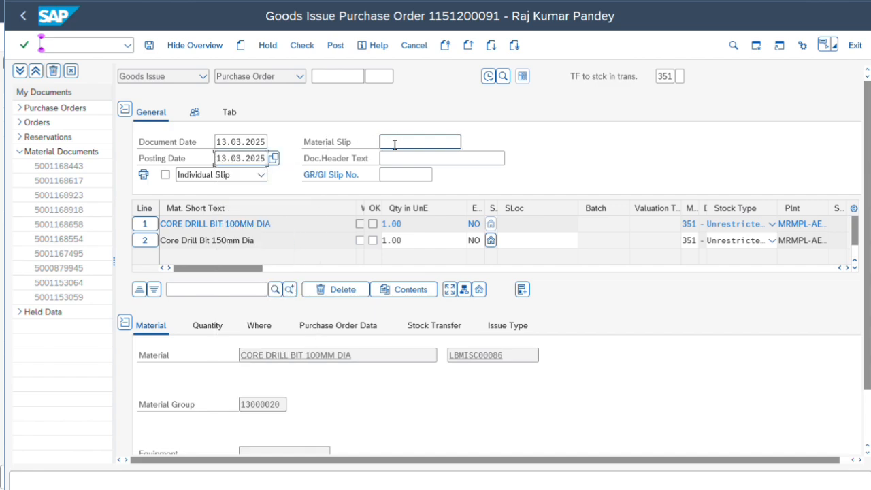
left_click(395, 144)
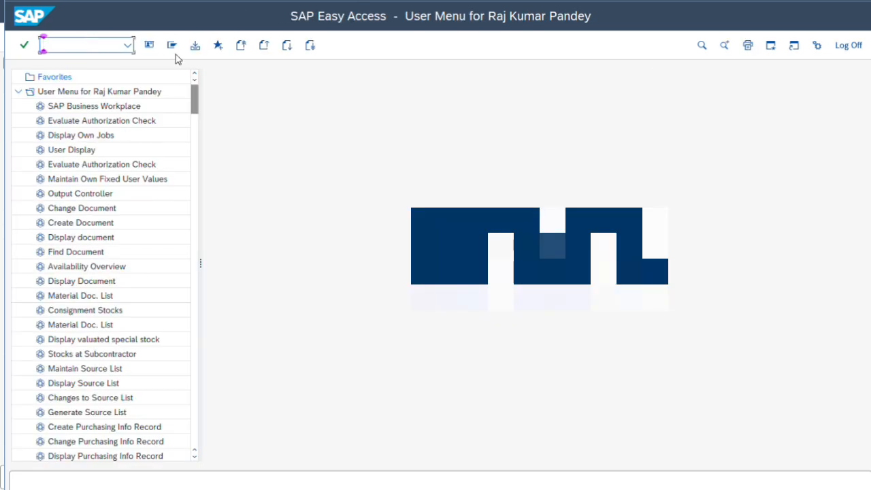
Open transaction MIGO and keep Goods Issue against a Purchase Order.
type("migo")
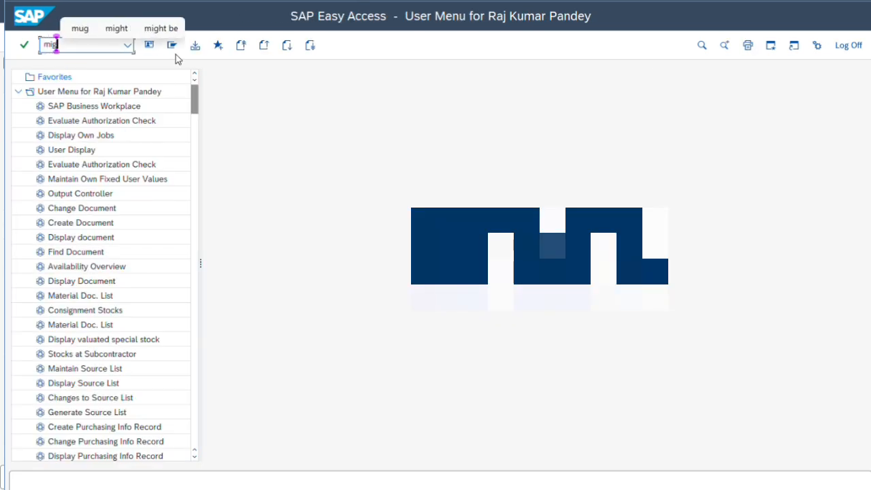
key("Return")
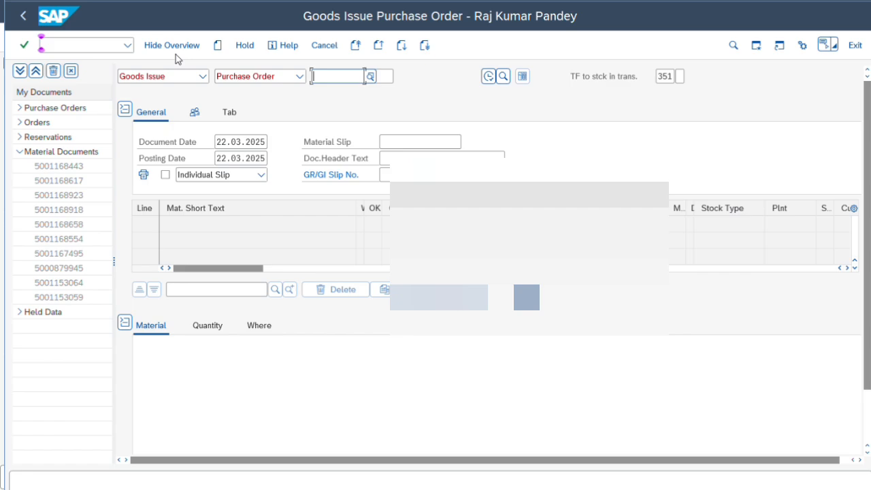
left_click(179, 77)
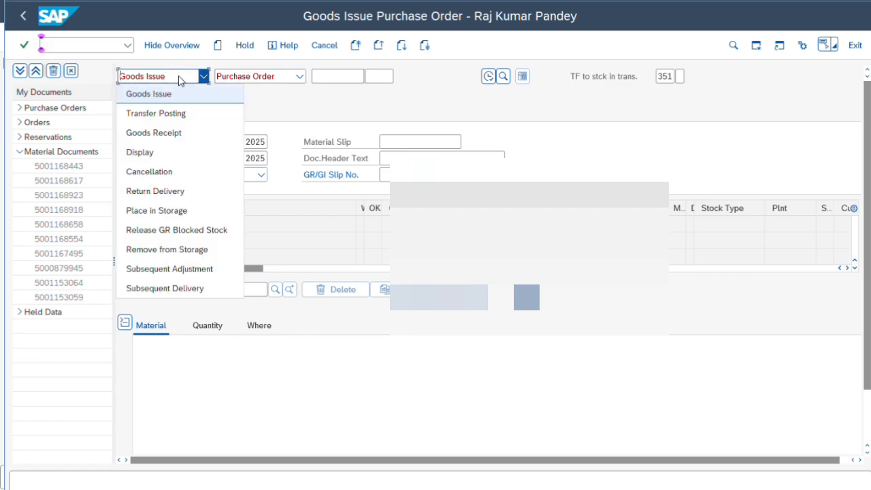
left_click(173, 96)
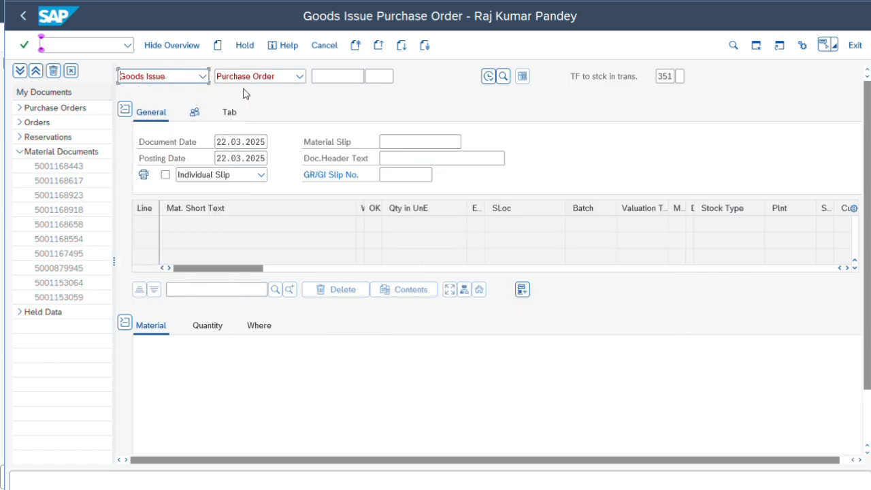
Enter the stock transport purchase order number and load its items.
left_click(352, 78)
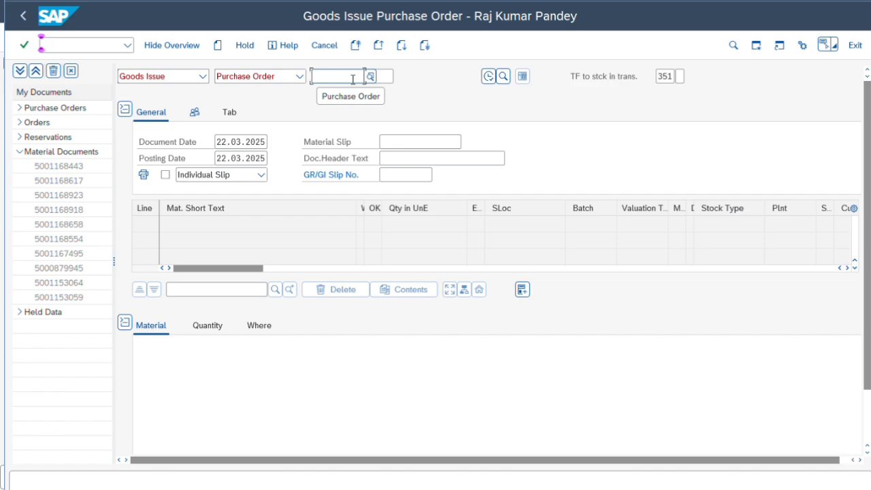
left_click(352, 78)
left_click(362, 98)
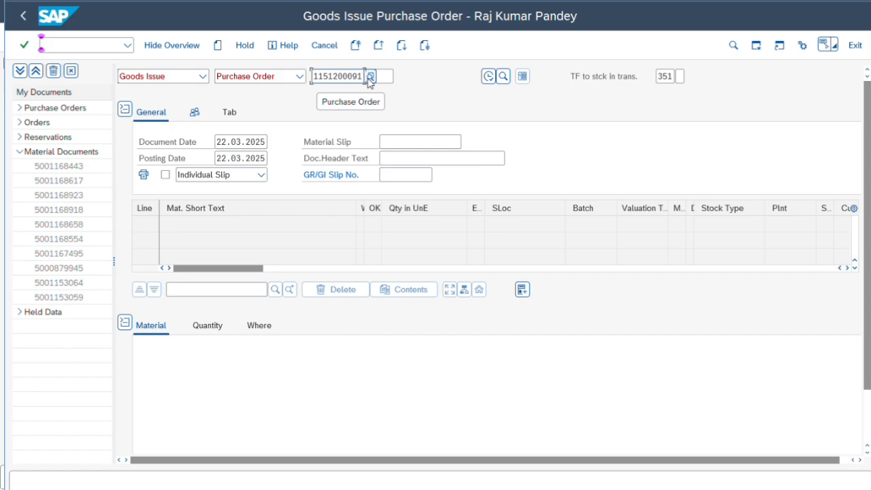
key("Return")
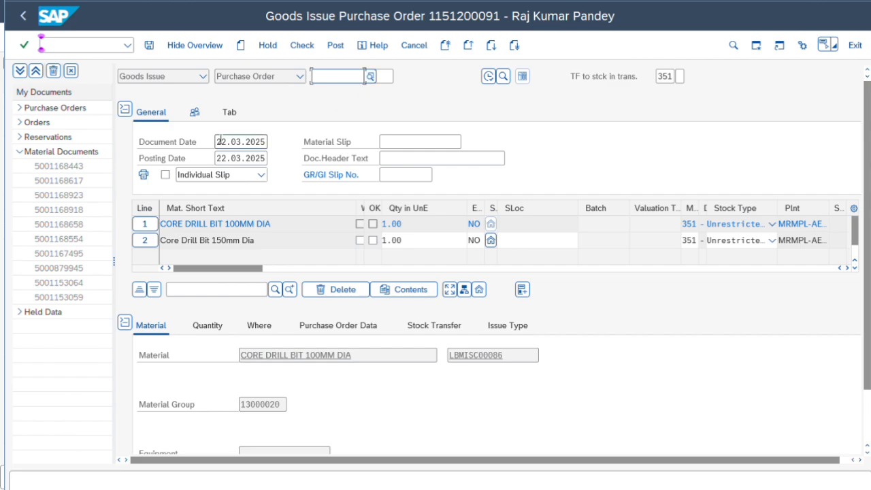
Set the document date and posting date to 13.03.2025.
left_click_drag(217, 141, 302, 142)
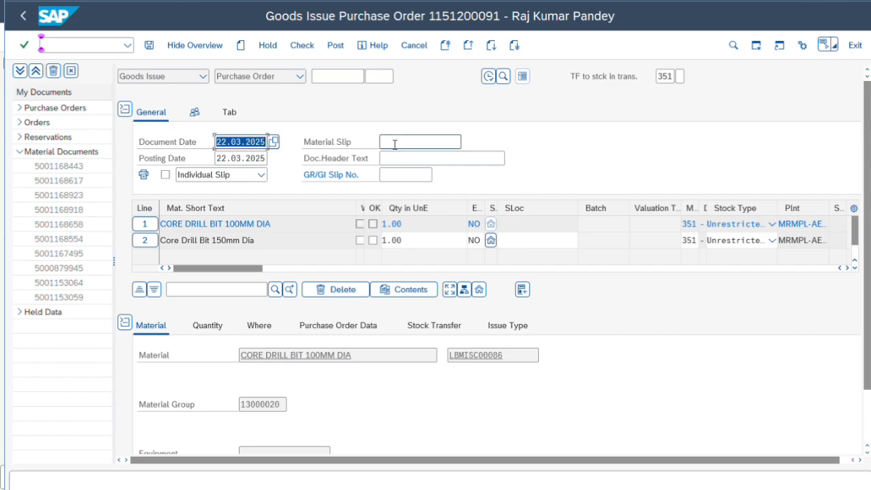
type("13")
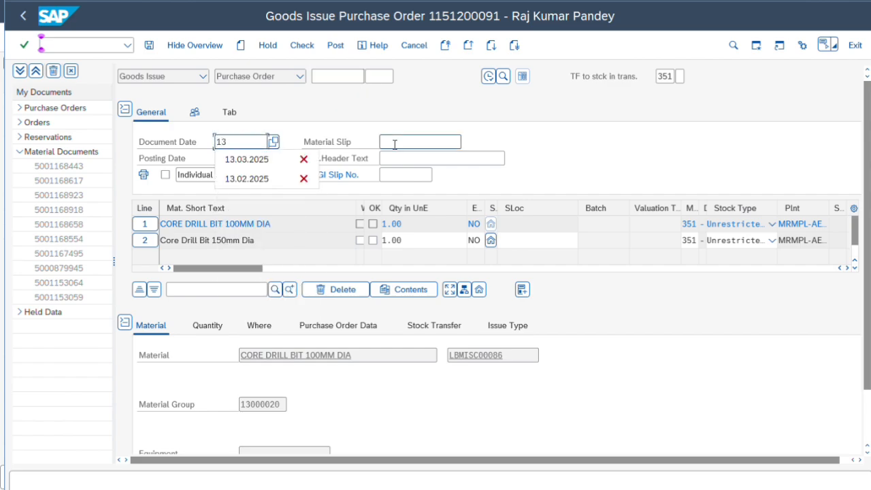
type(".03.2025")
key("Tab")
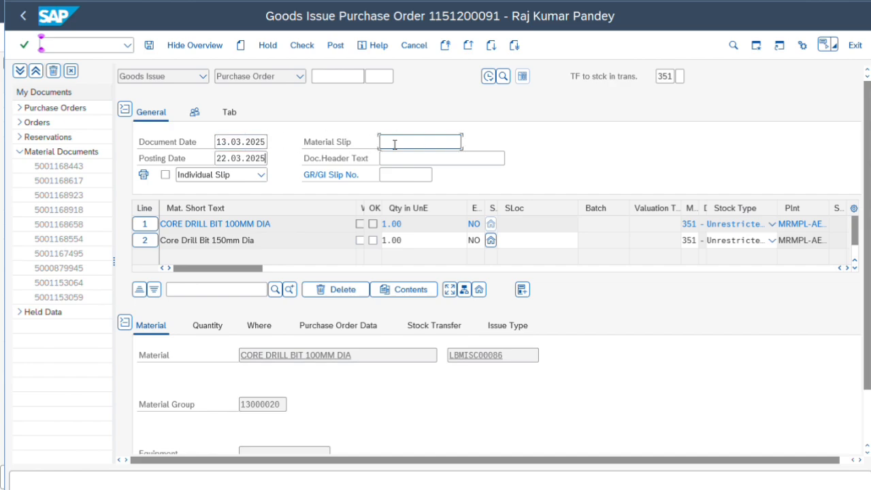
type("13.03.2025")
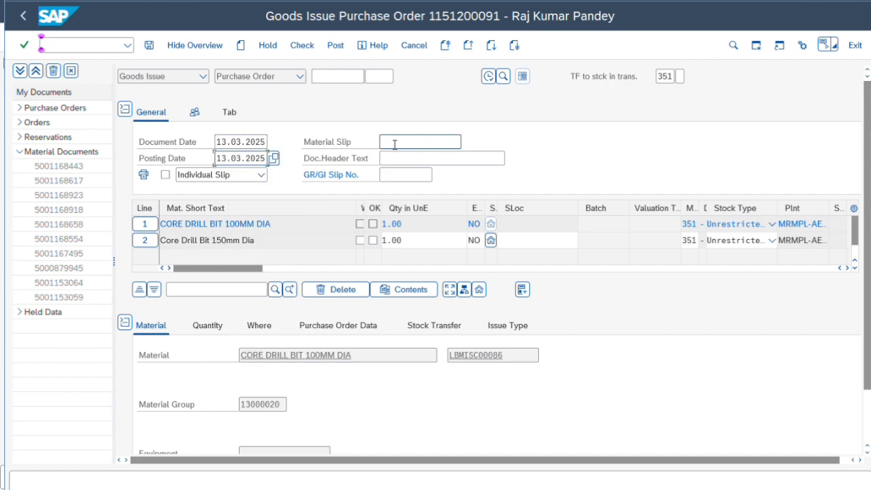
left_click(395, 144)
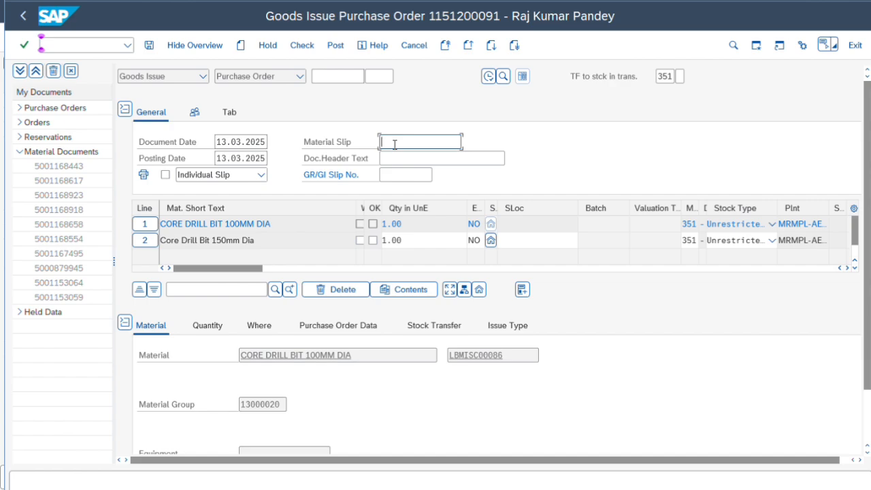
Paste the purchase order number into the Material Slip field.
type("d")
key("BackSpace")
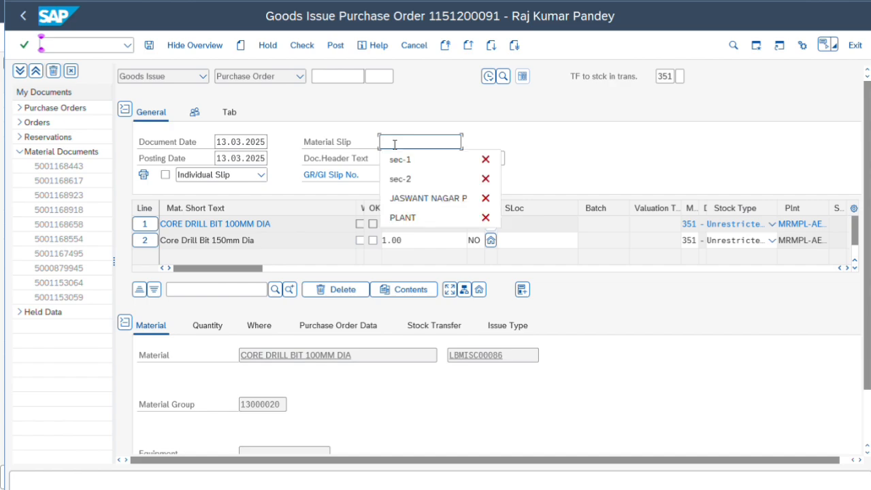
type("DC NO")
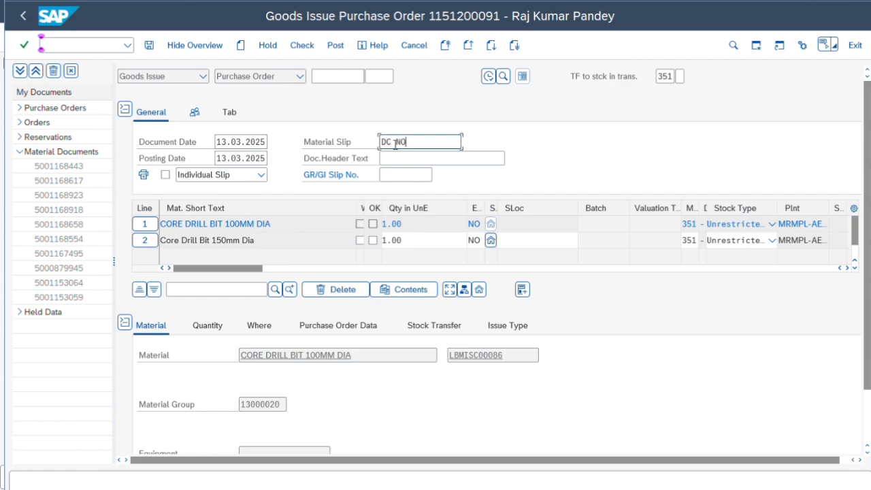
key("BackSpace")
key("BackSpace")
key("BackSpace")
key("BackSpace")
key("BackSpace")
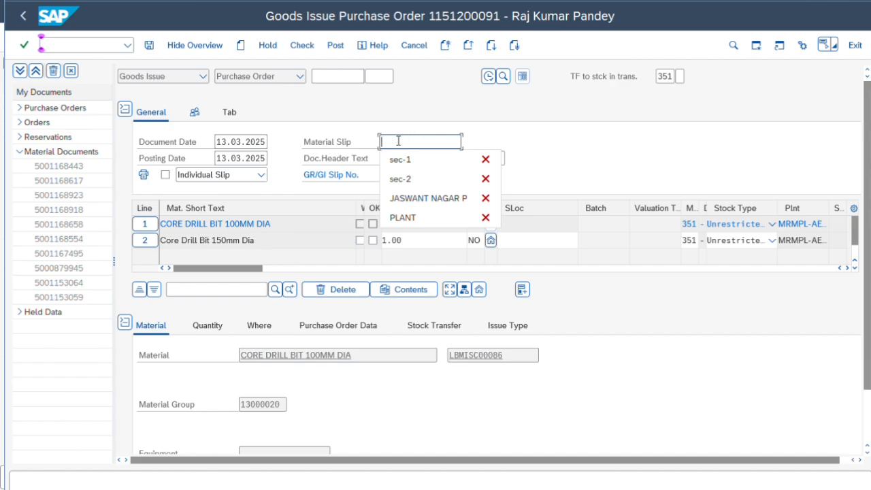
left_click(399, 141)
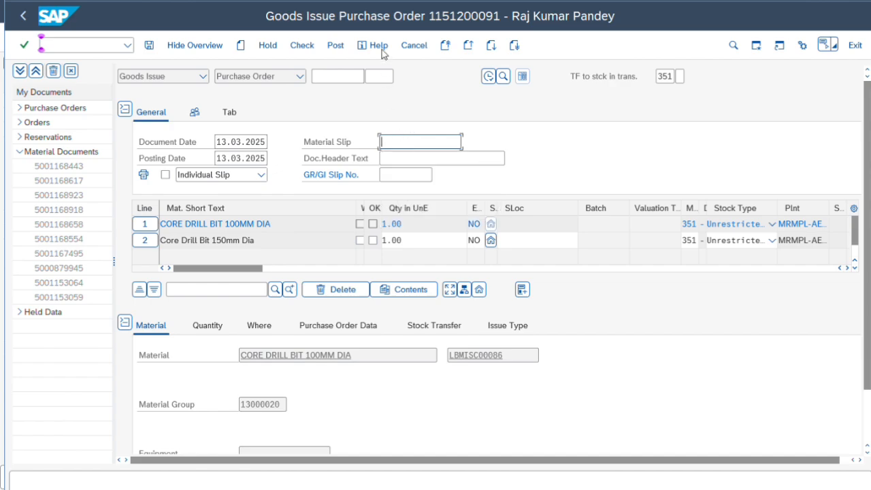
key("ctrl+v")
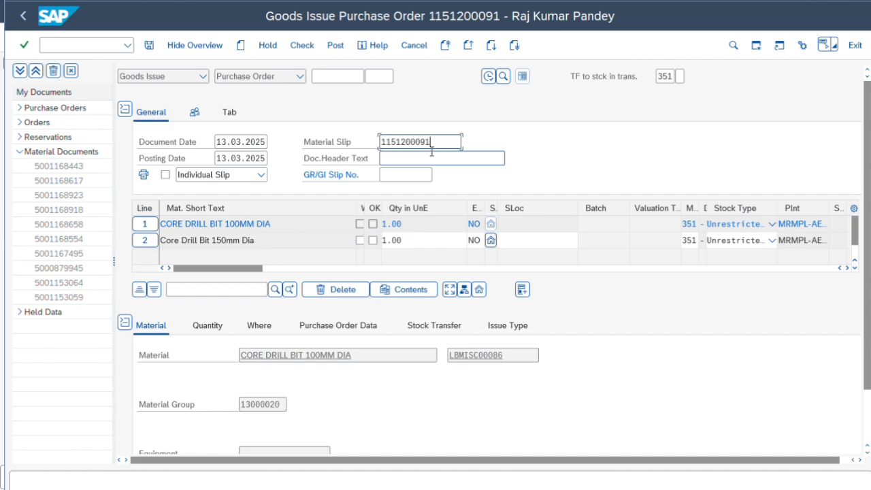
Enter header text GATE PASS 2470 and GR/GI slip number DC 4899.
left_click(412, 161)
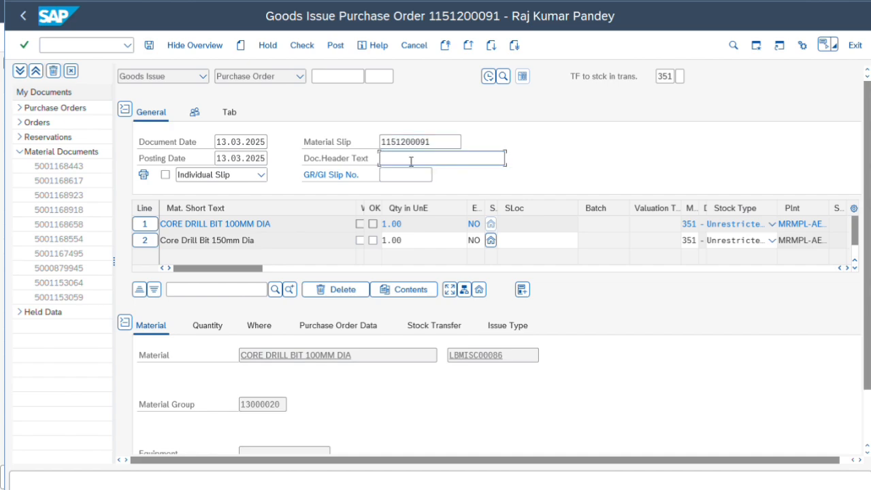
type("GATE PASS 2470")
left_click(414, 172)
type("DC")
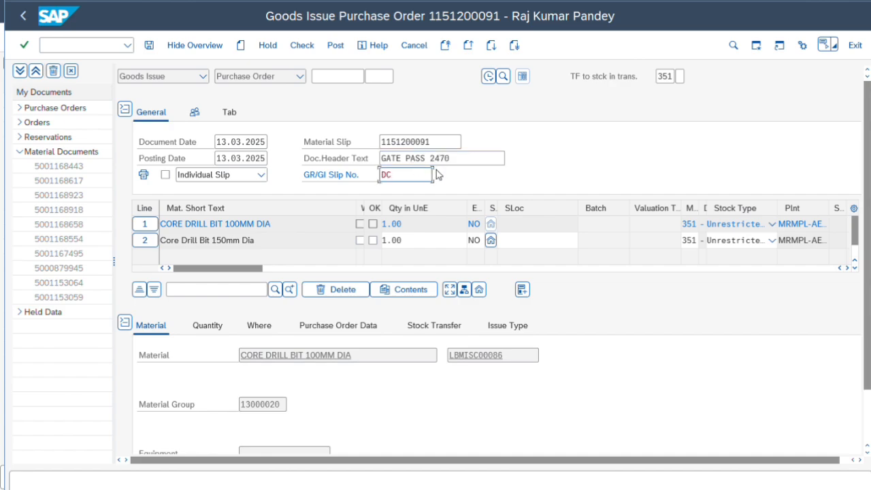
type(" 4899")
Mark both purchase order items as Item OK.
left_click(373, 230)
scroll(308, 358, "down", 2)
scroll(168, 450, "down", 1)
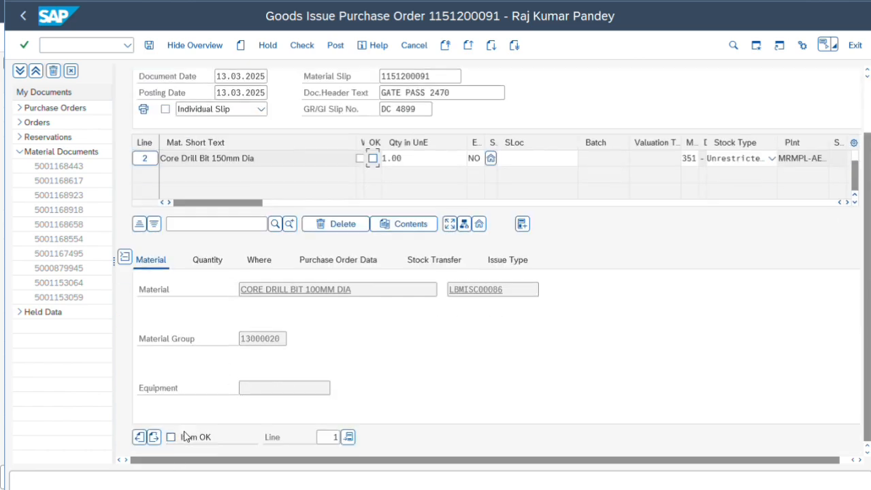
left_click(171, 438)
left_click(145, 160)
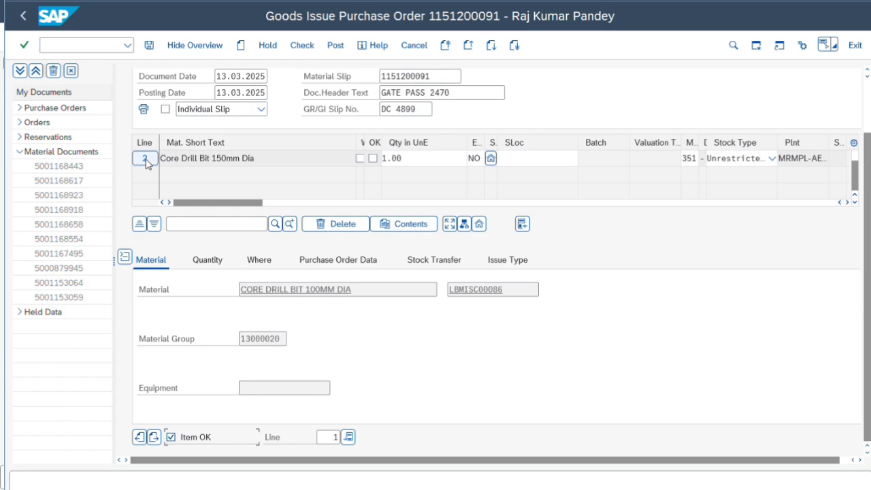
left_click(171, 438)
scroll(365, 228, "up", 2)
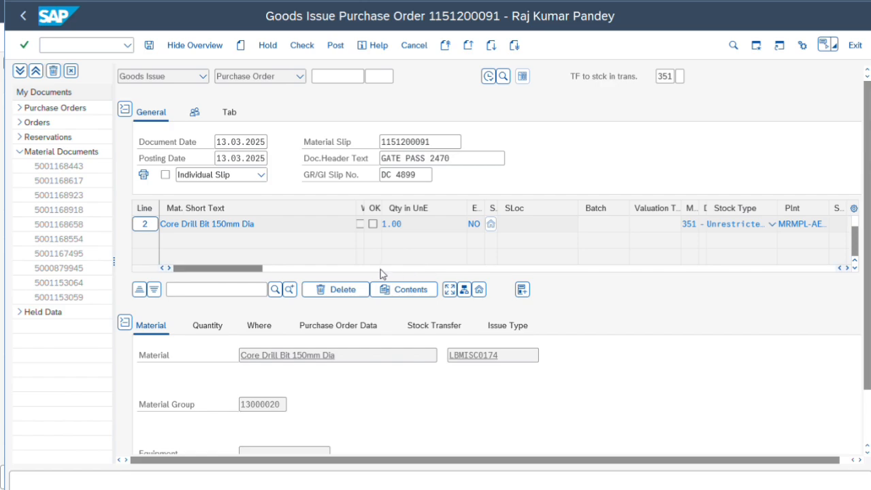
Review item 2's purchase order and stock transfer data, then check the document's entries.
left_click(350, 331)
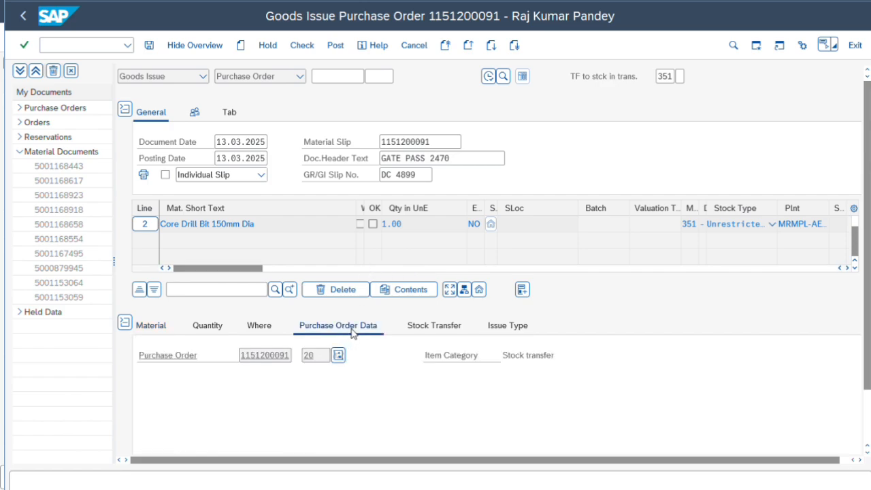
left_click(441, 332)
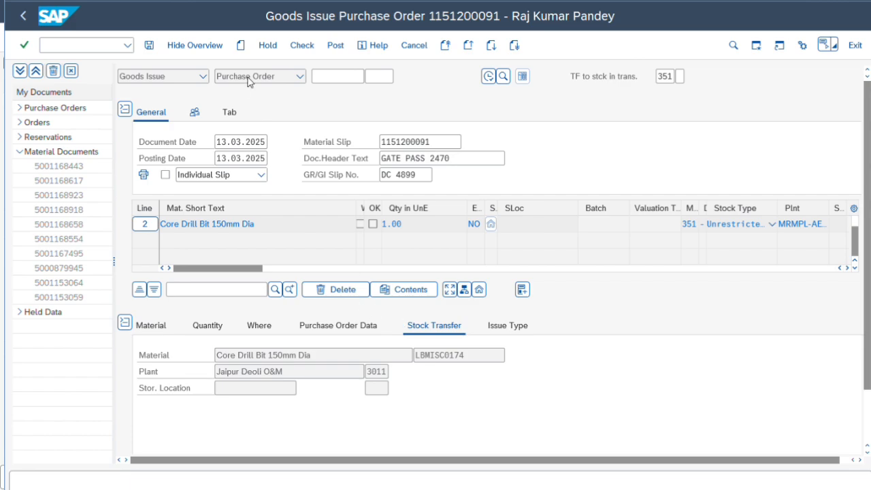
left_click(303, 45)
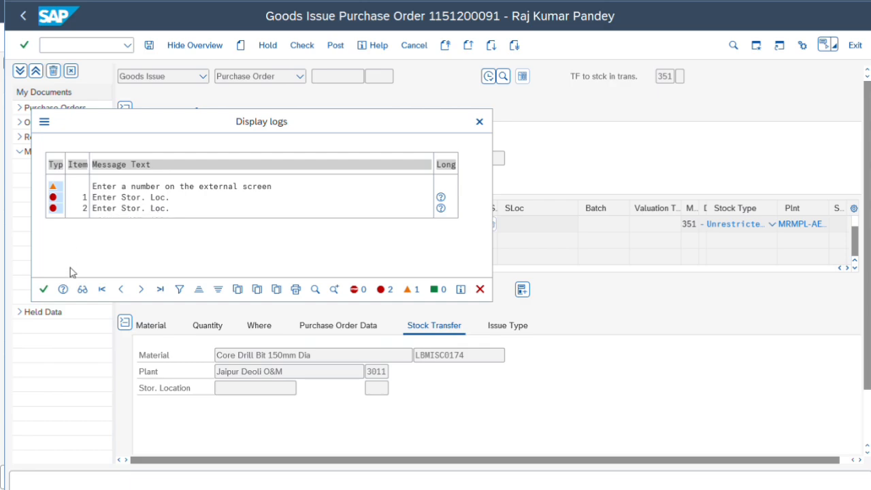
left_click(43, 290)
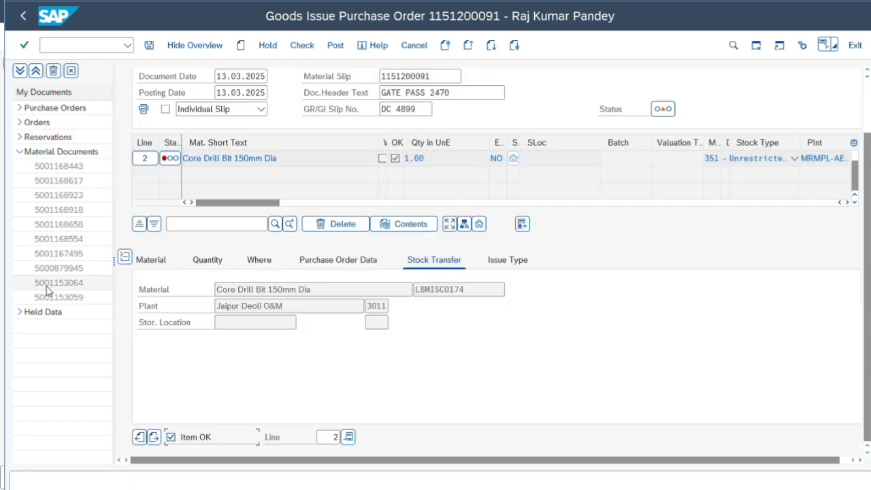
Set item 2's storage location to MRMPL-AEOM in its destination details.
left_click(259, 260)
left_click(263, 340)
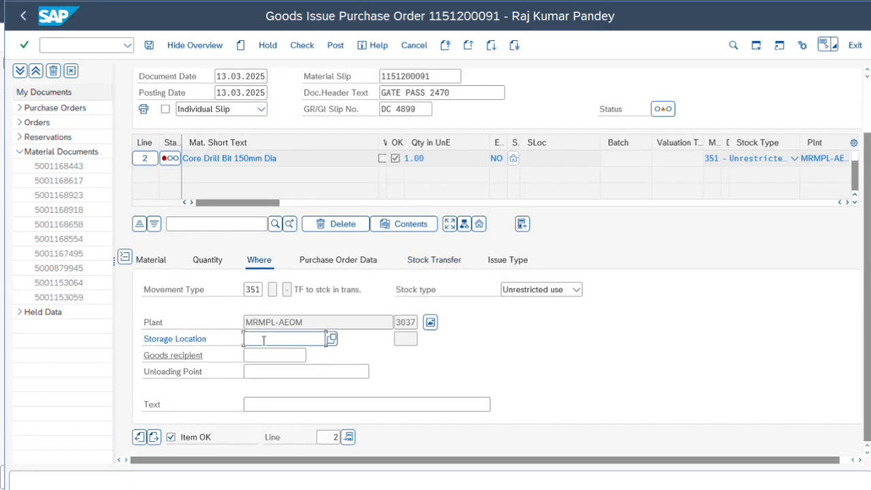
left_click(261, 354)
left_click(145, 160)
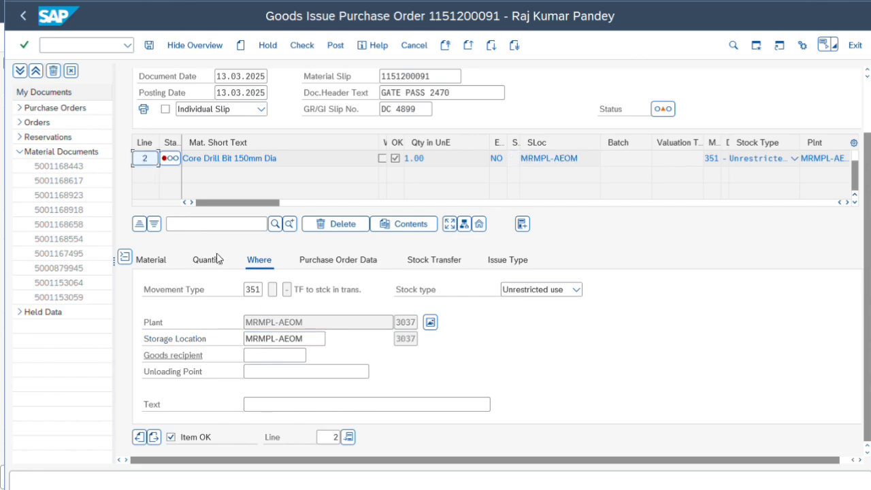
left_click(235, 276)
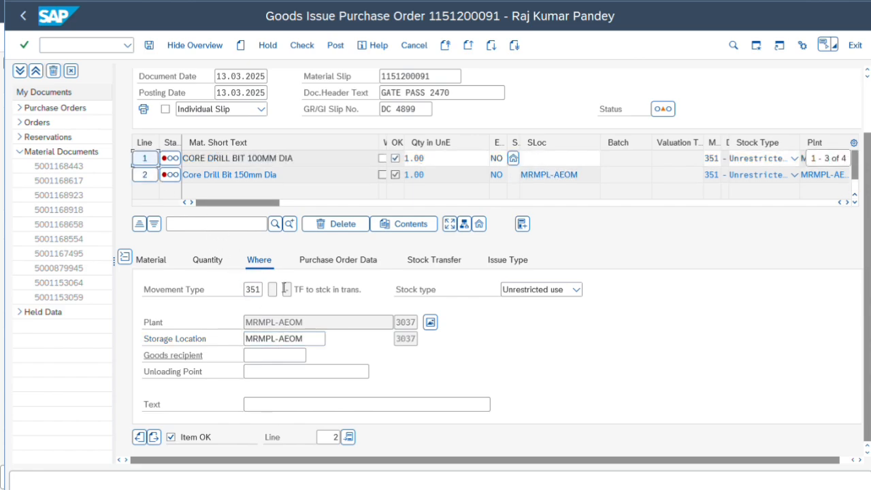
Switch to item 1 and set its storage location to 3037.
left_click(141, 437)
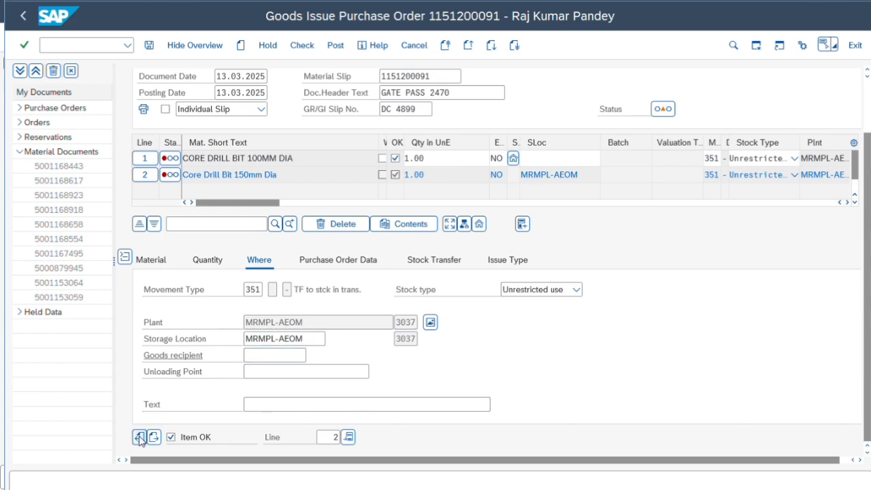
left_click(273, 340)
type("3037")
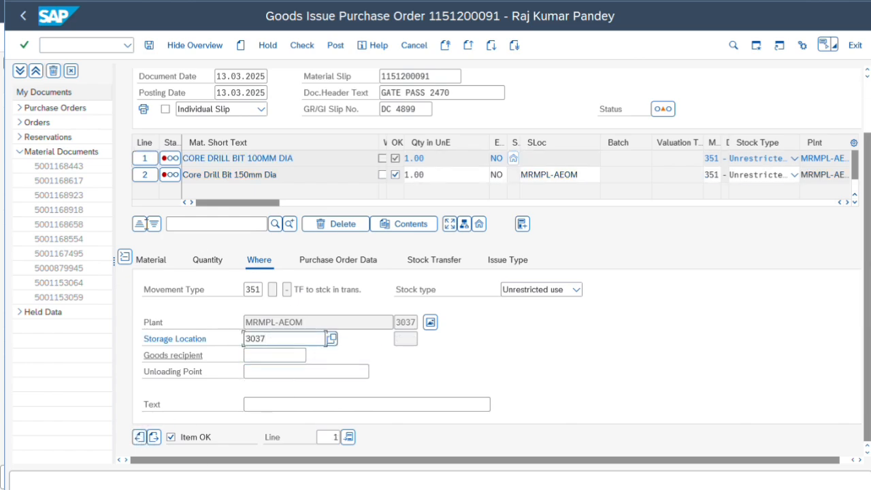
Check the document entries and try to post the goods issue.
left_click(315, 49)
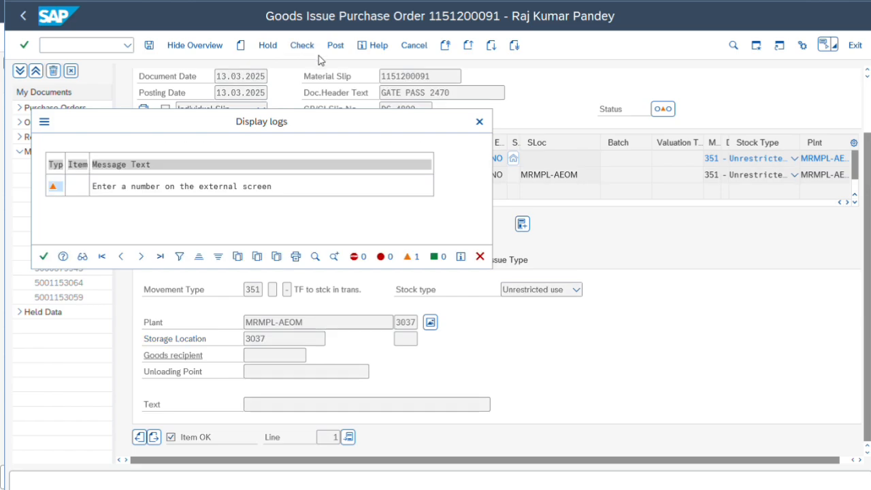
left_click(45, 257)
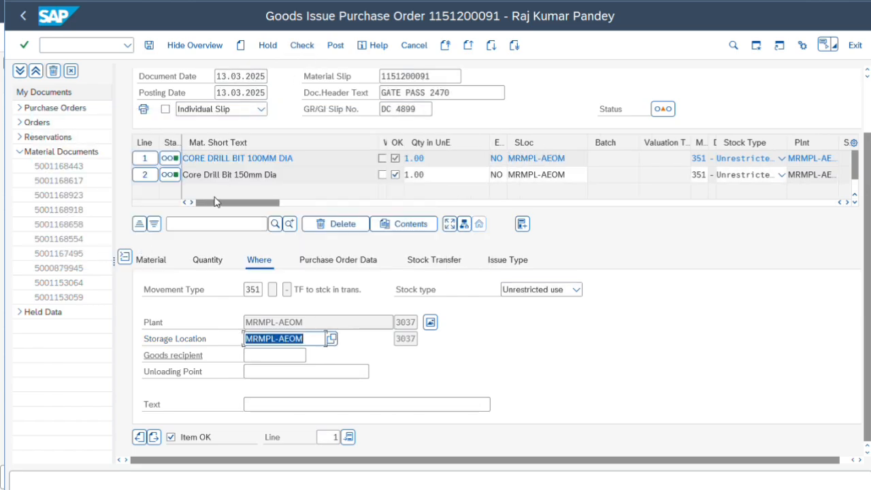
left_click(315, 46)
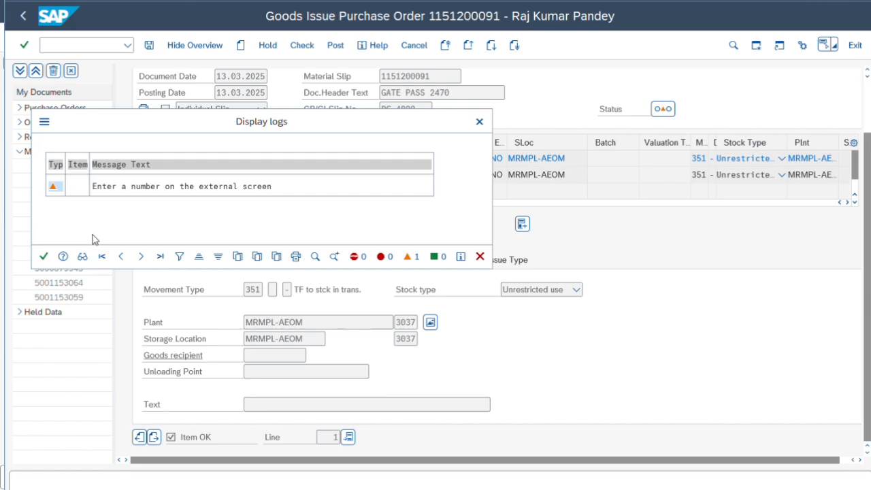
left_click(43, 256)
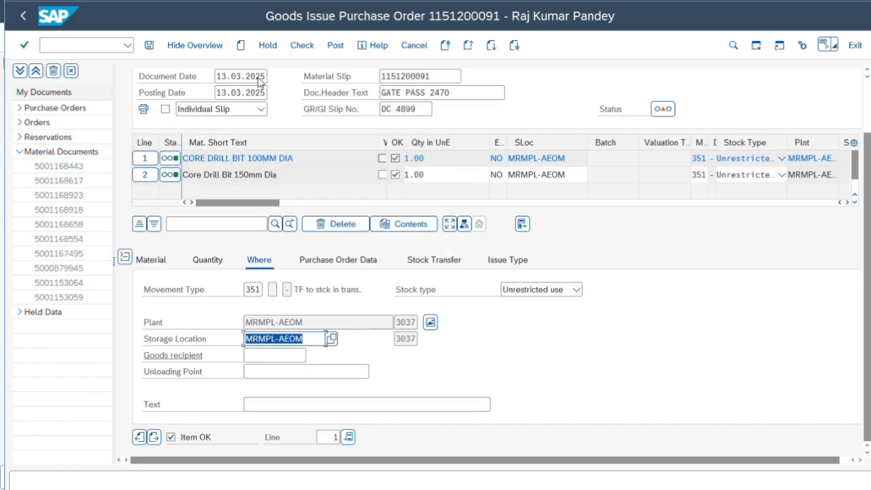
left_click(345, 51)
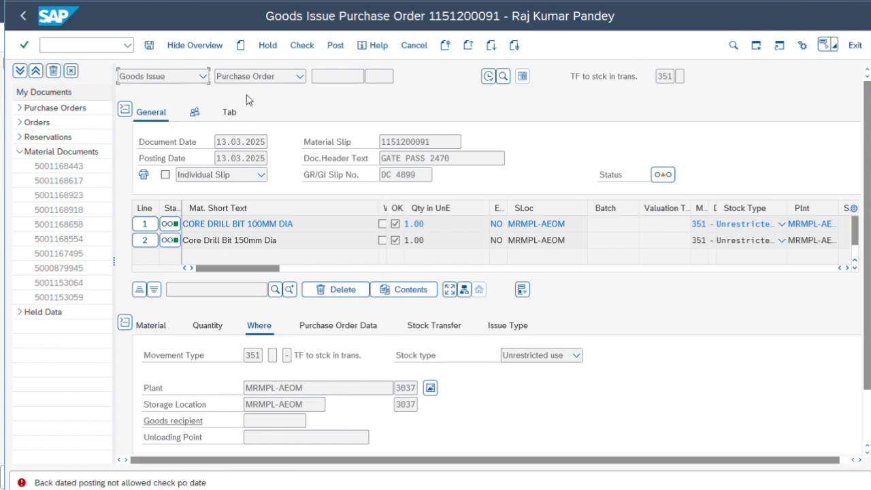
key("Return")
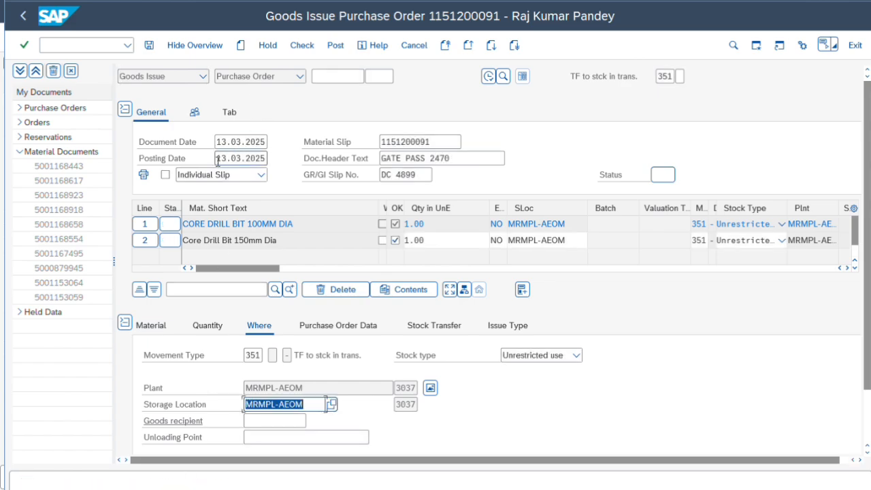
Set the posting date to 22.03.2025 and post the goods issue.
left_click_drag(218, 160, 271, 161)
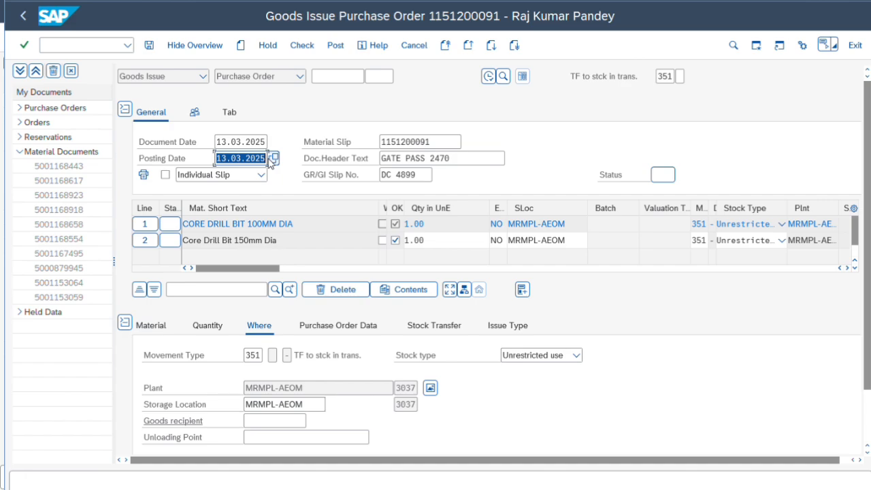
type("22.03.205")
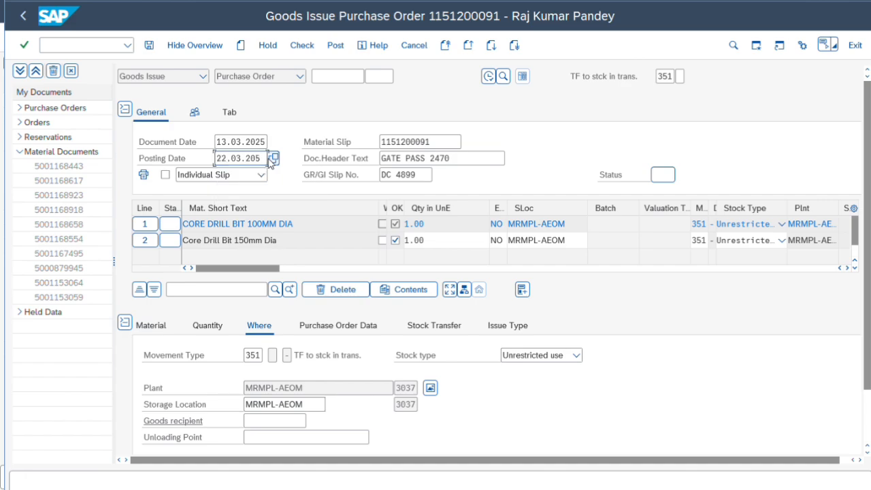
key("BackSpace")
type("25")
left_click(335, 45)
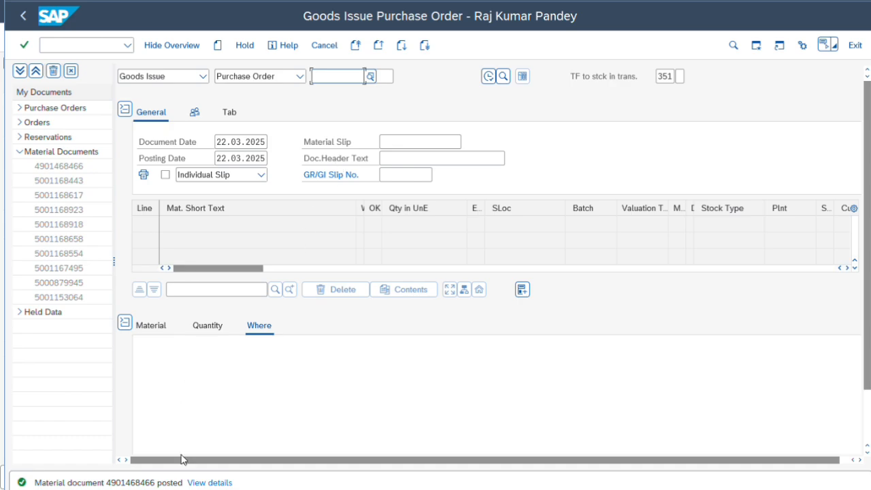
Open the details of the posting message, then close the assistant window.
left_click(218, 485)
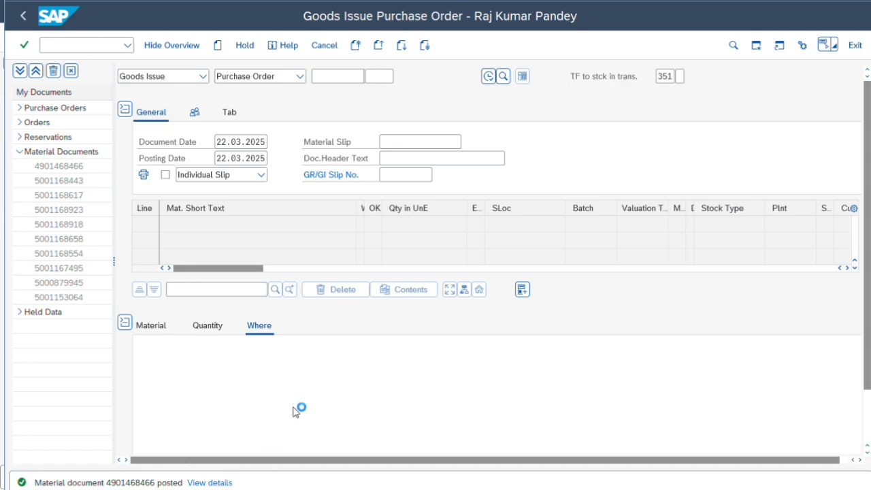
double_click(563, 183)
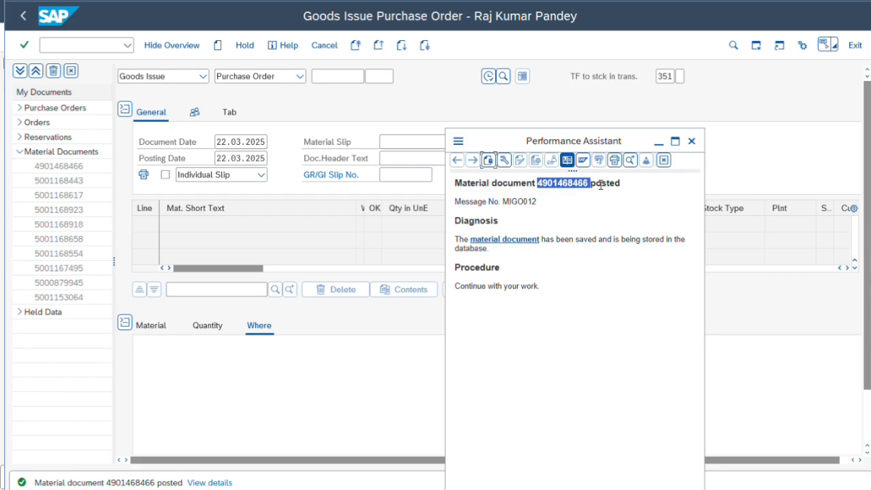
left_click(692, 142)
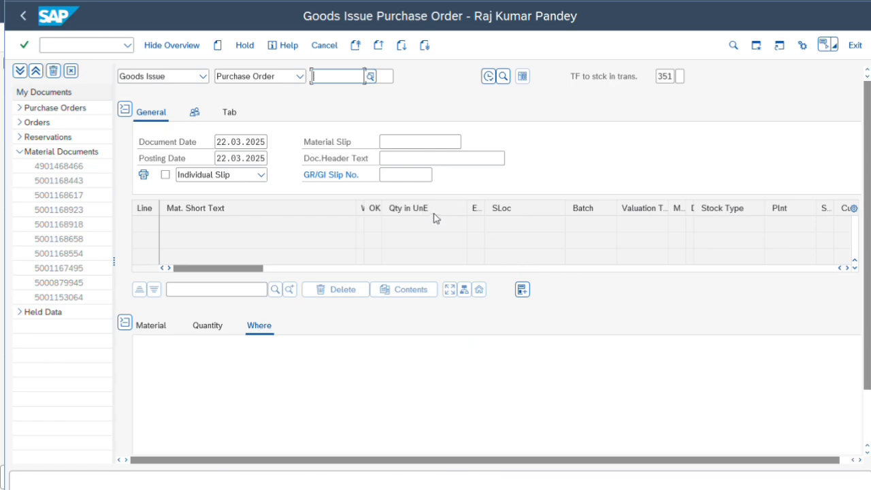